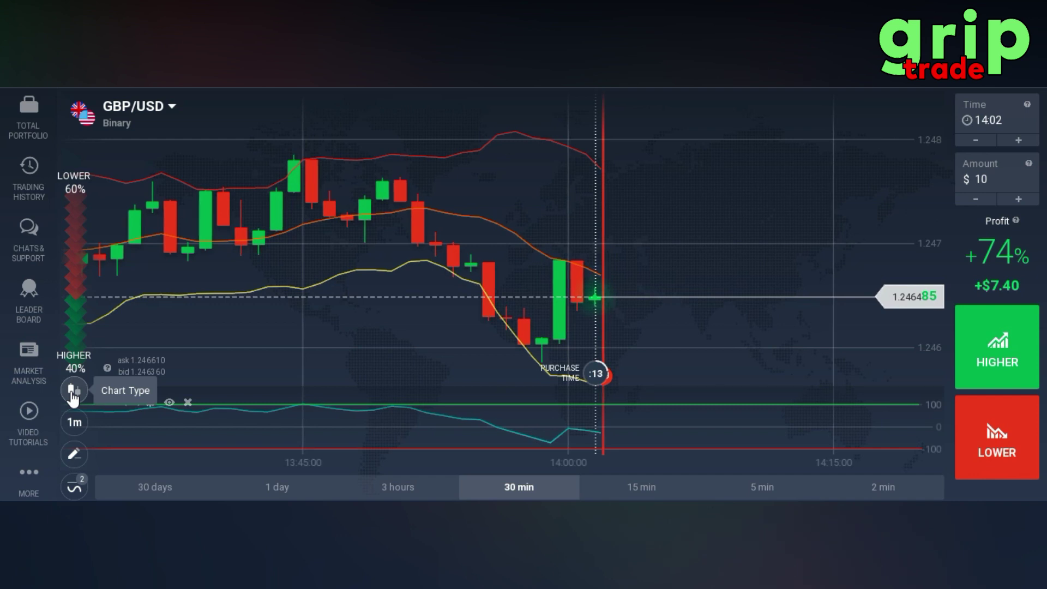
- Remove all the added indicators from the GBP/USD chart and show the popular indicators
{"action": "left_click", "coordinate": [76, 487]}
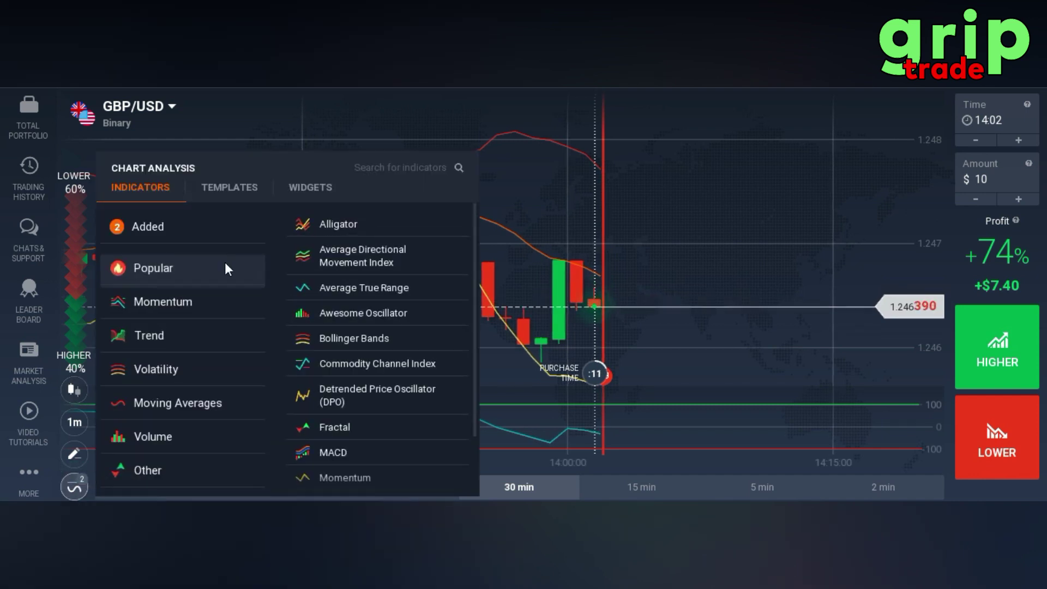
{"action": "left_click", "coordinate": [164, 225]}
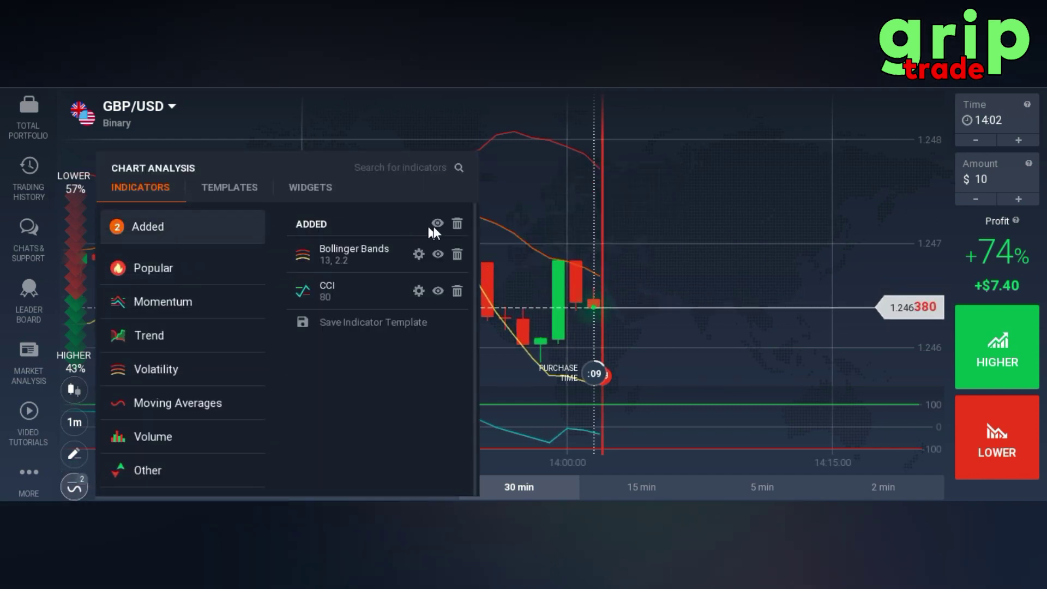
{"action": "left_click", "coordinate": [456, 224]}
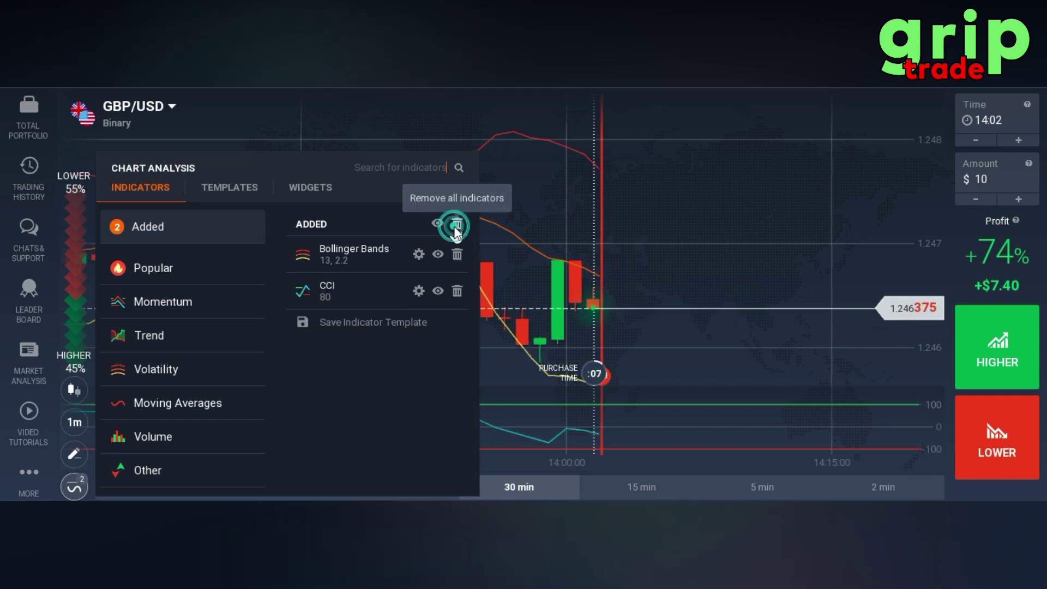
{"action": "left_click", "coordinate": [177, 269]}
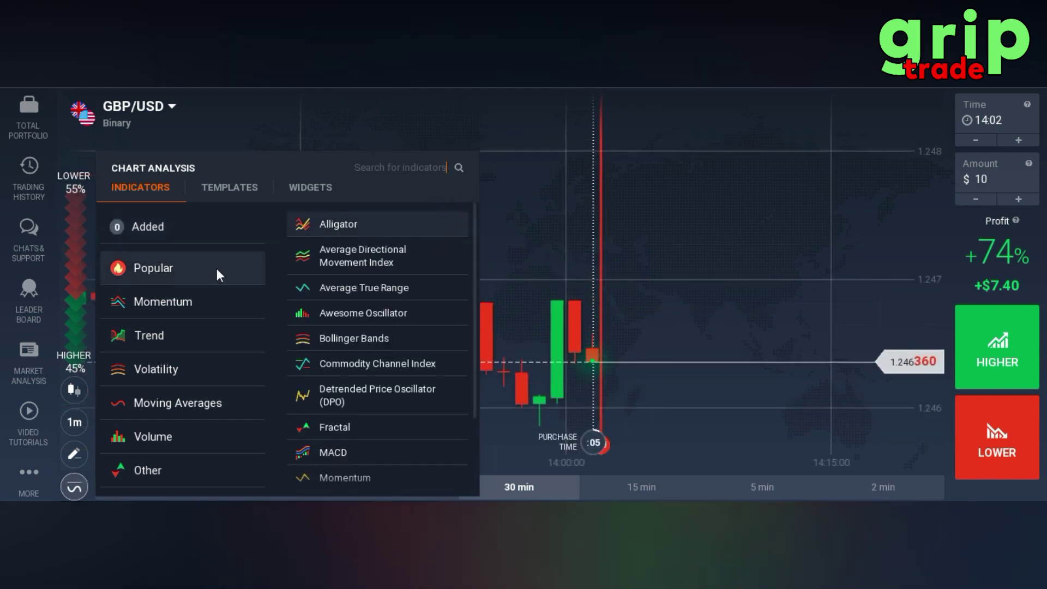
- Set the chart type to Candles with a candle time period of 1 minute
{"action": "left_click", "coordinate": [74, 389]}
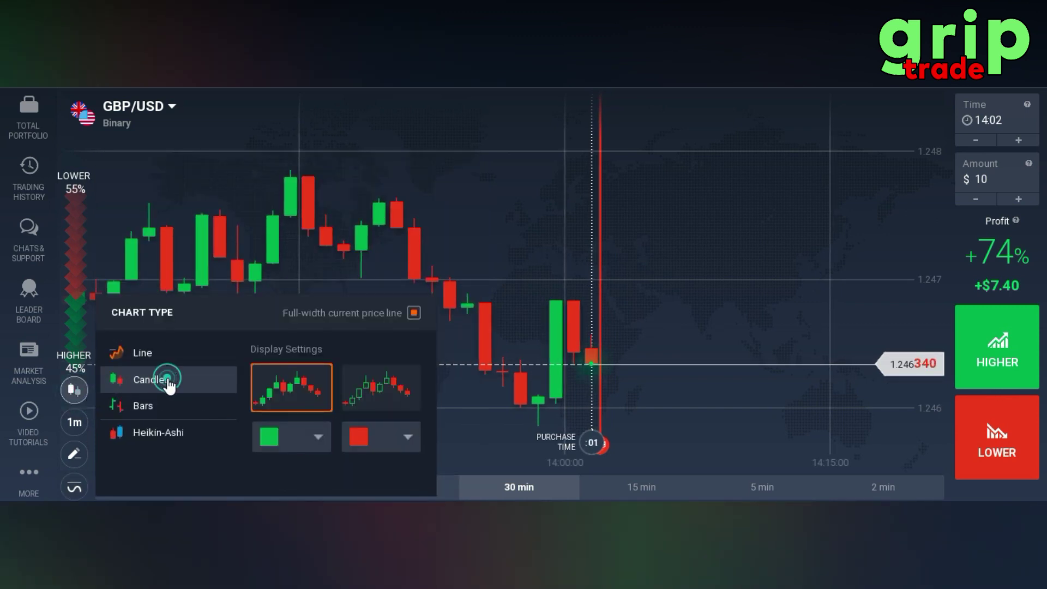
{"action": "left_click", "coordinate": [75, 423]}
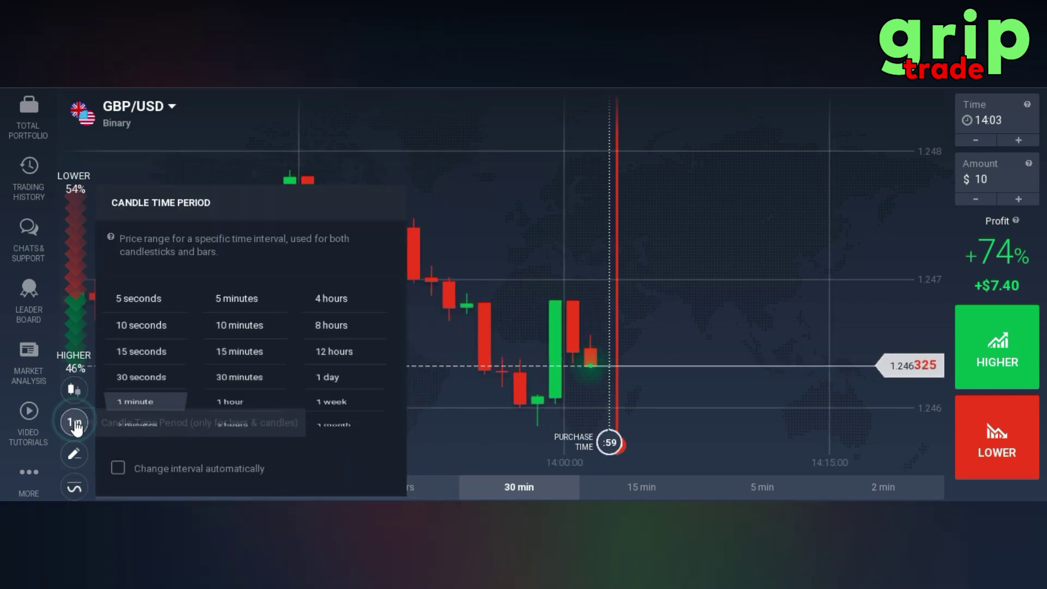
{"action": "left_click", "coordinate": [135, 410]}
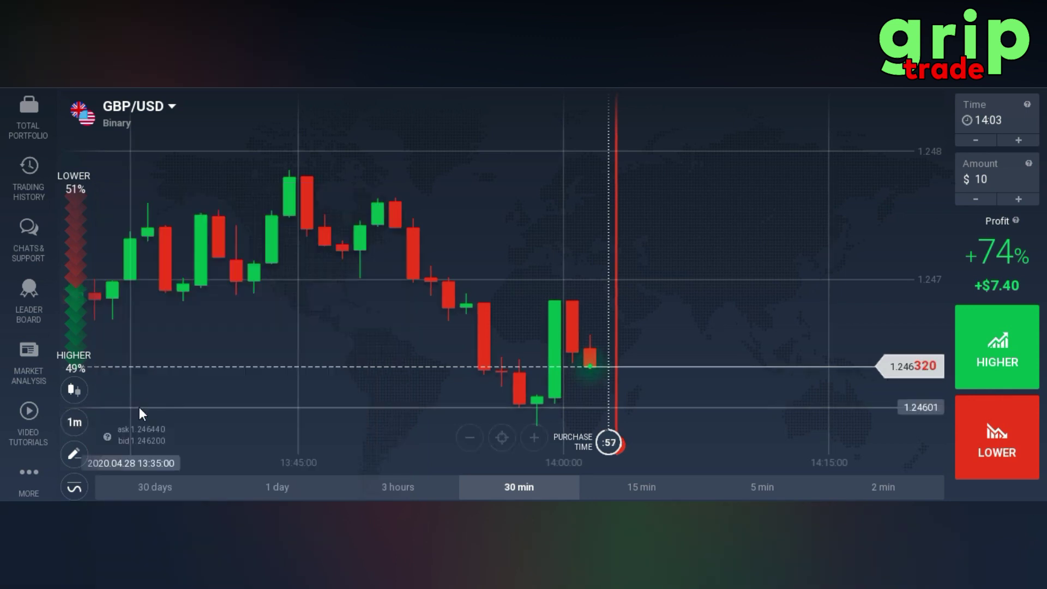
- Choose Bollinger Bands from the popular indicators and open its setup
{"action": "left_click", "coordinate": [74, 492]}
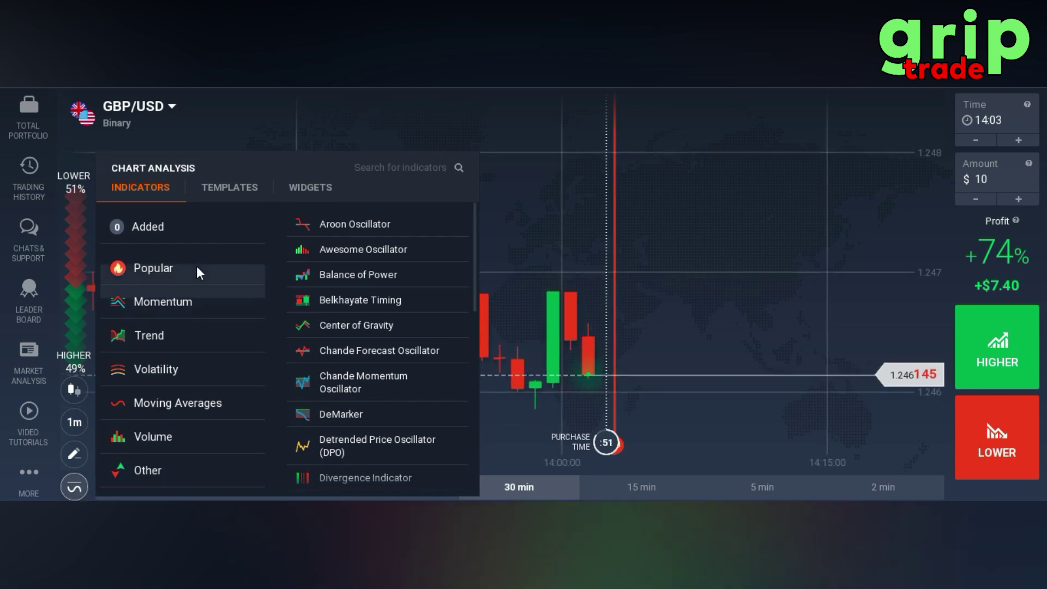
{"action": "mouse_move", "coordinate": [198, 289]}
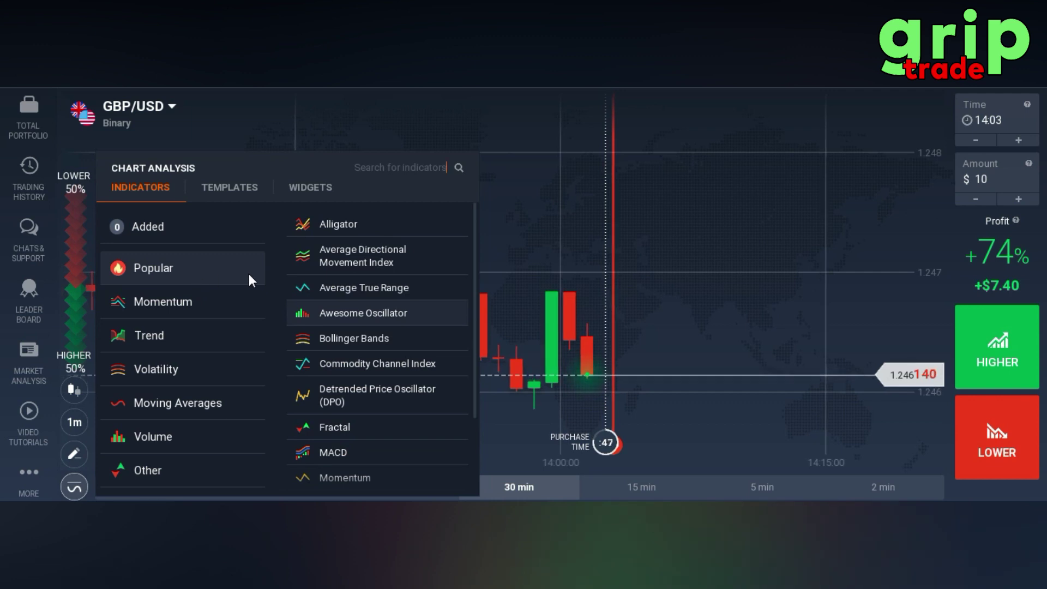
{"action": "mouse_move", "coordinate": [342, 296]}
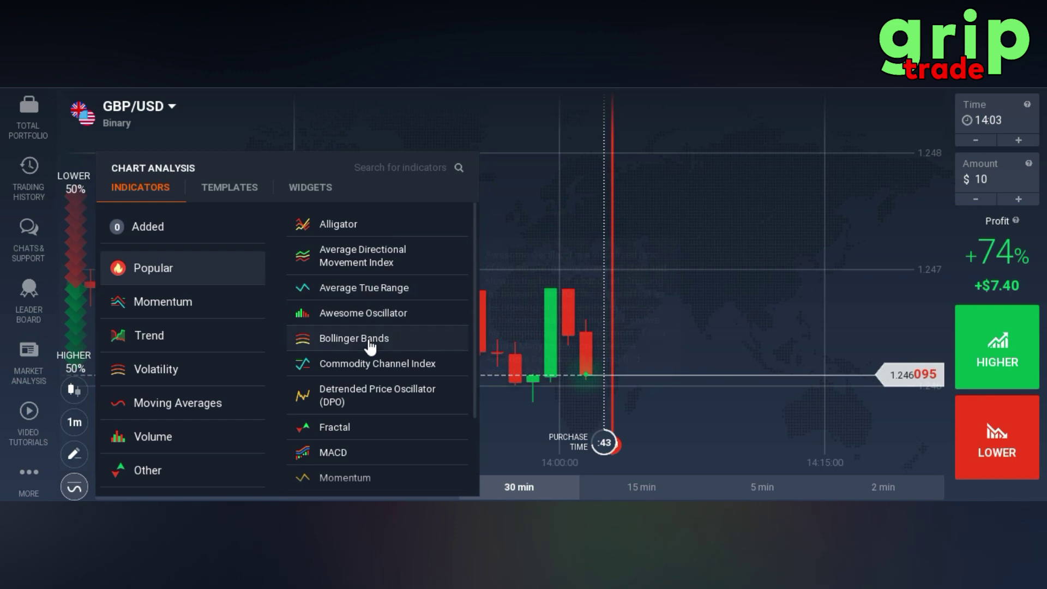
{"action": "mouse_move", "coordinate": [376, 347]}
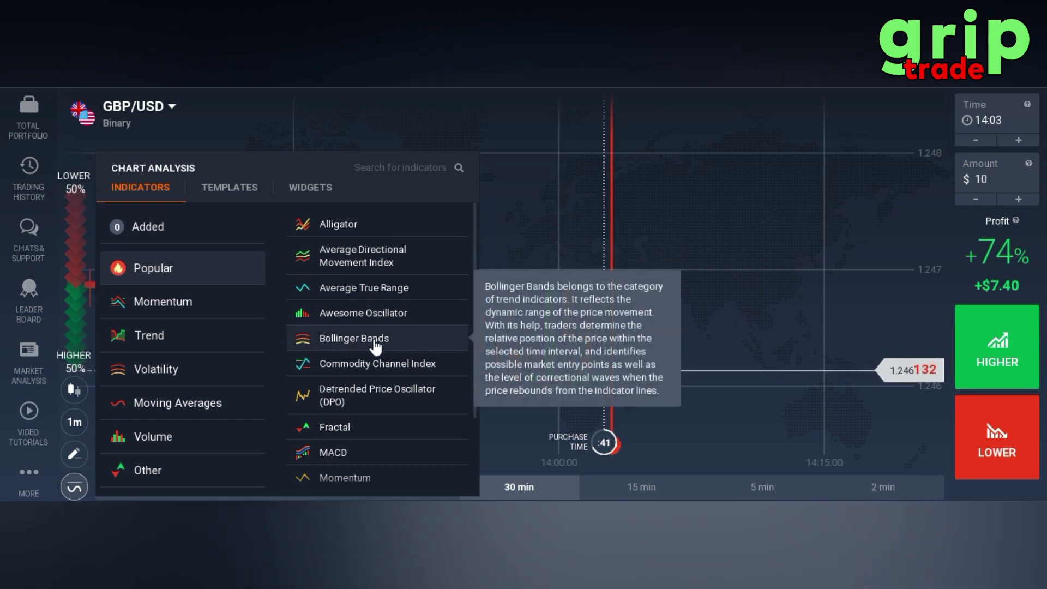
{"action": "left_click", "coordinate": [376, 346]}
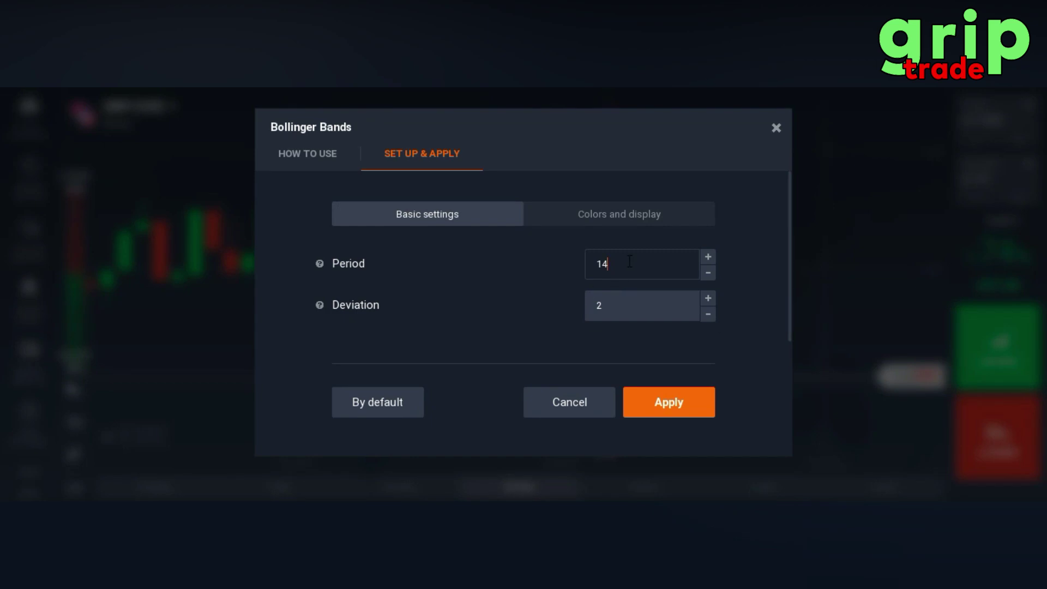
- Set the Bollinger Bands period to 13 and the deviation to 2.2
{"action": "left_click", "coordinate": [629, 261]}
{"action": "key", "text": "BackSpace"}
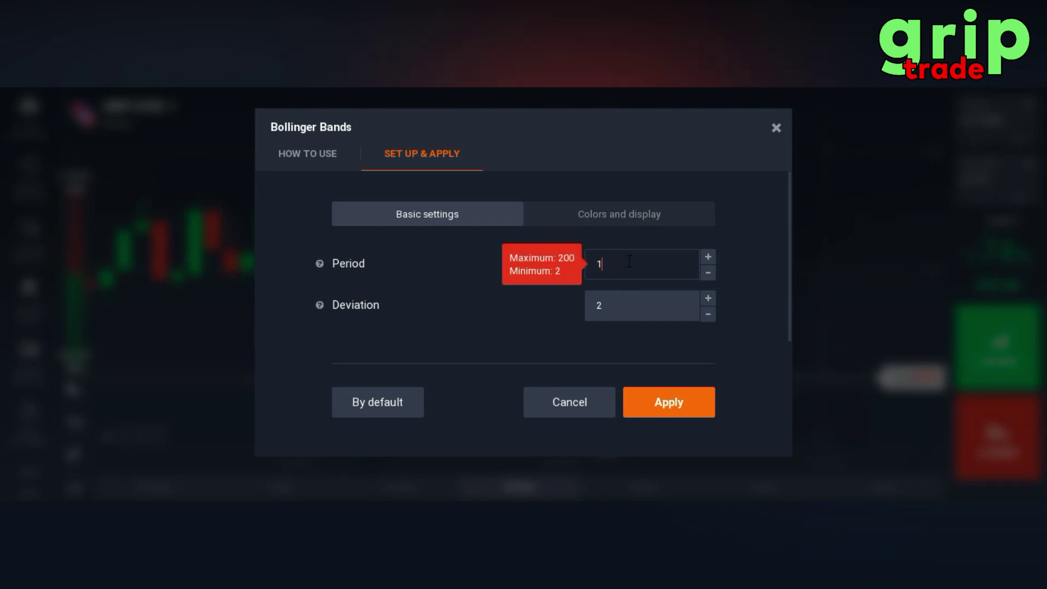
{"action": "type", "text": "13"}
{"action": "key", "text": "BackSpace"}
{"action": "key", "text": "BackSpace"}
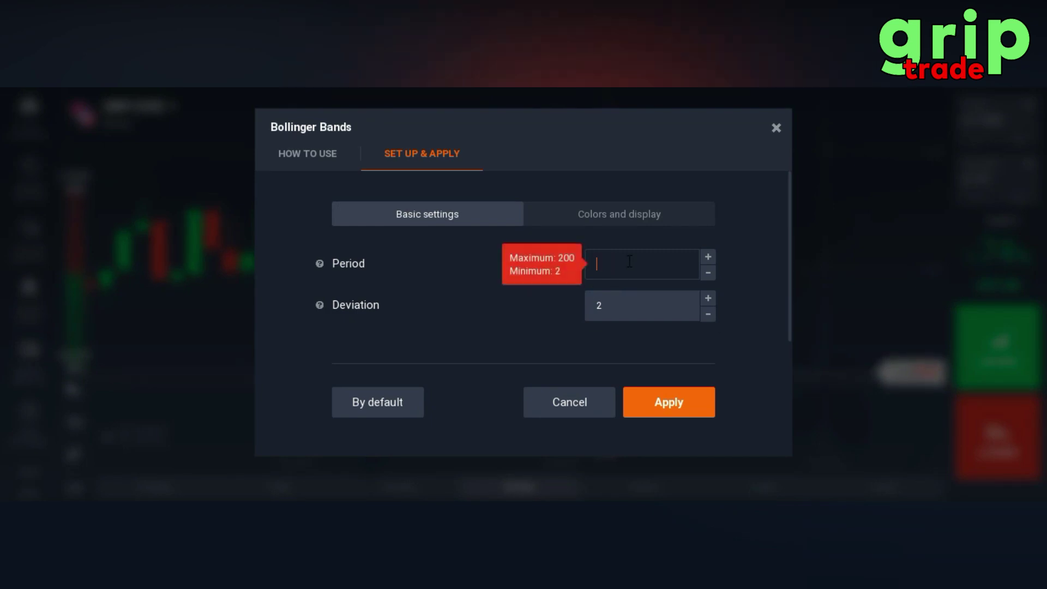
{"action": "type", "text": "3"}
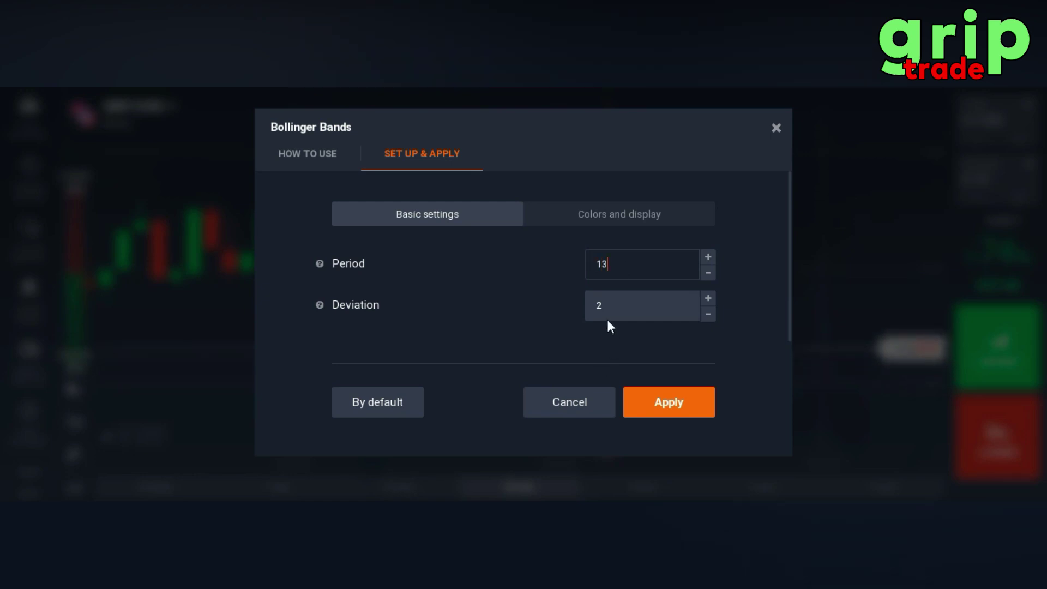
{"action": "left_click", "coordinate": [609, 313]}
{"action": "type", "text": ".2"}
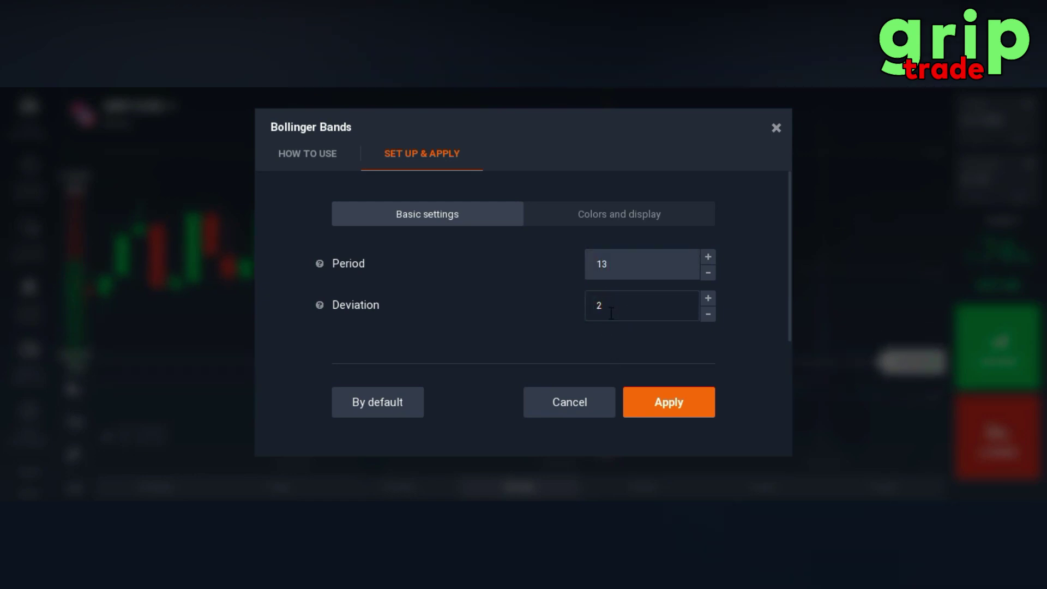
- Make the upper Bollinger line bright green with the medium line thickness
{"action": "left_click", "coordinate": [642, 225]}
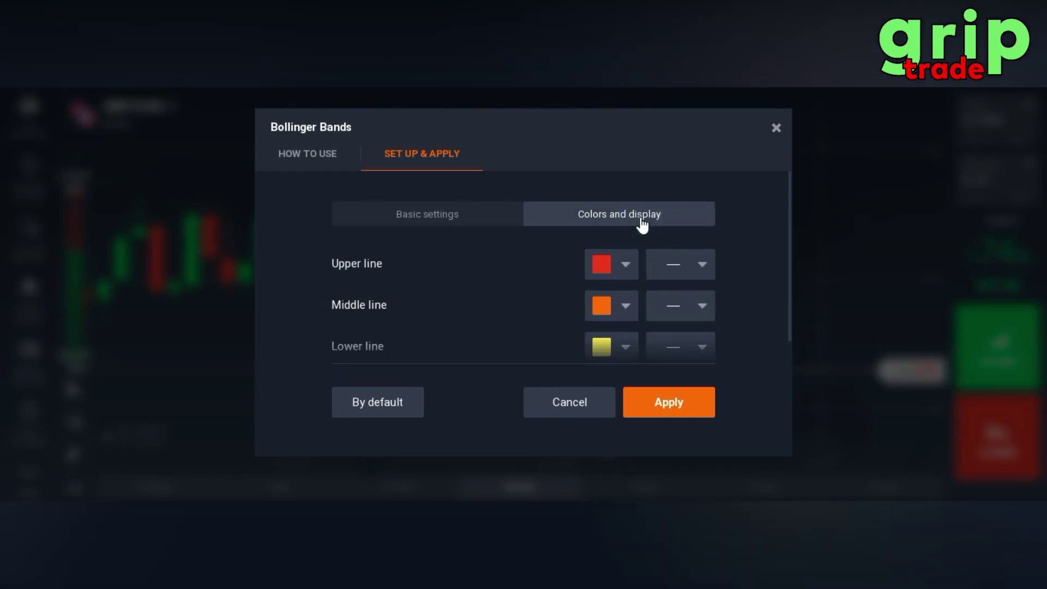
{"action": "left_click", "coordinate": [625, 266]}
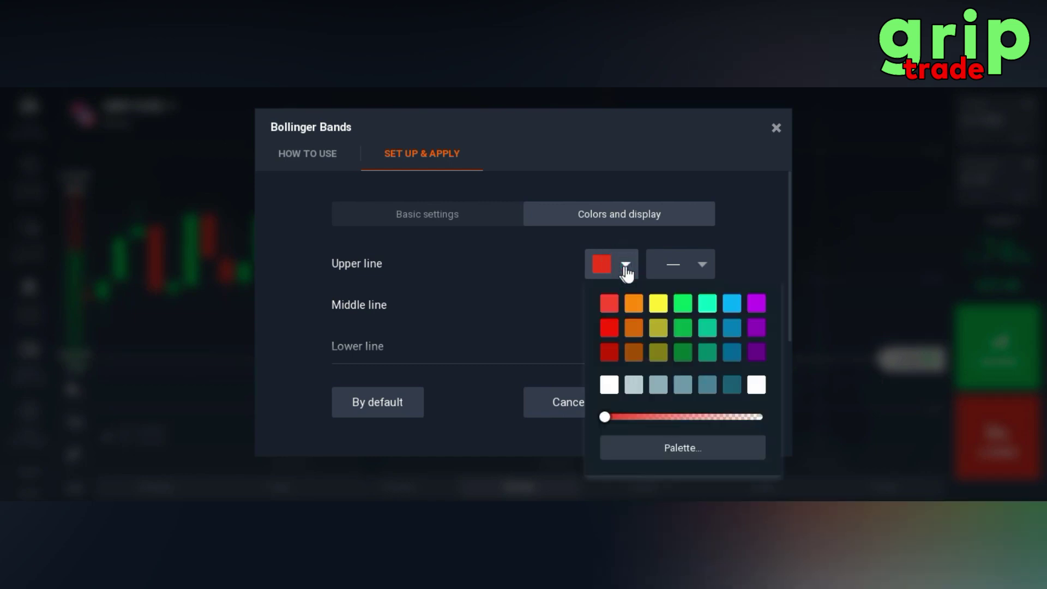
{"action": "left_click", "coordinate": [682, 305]}
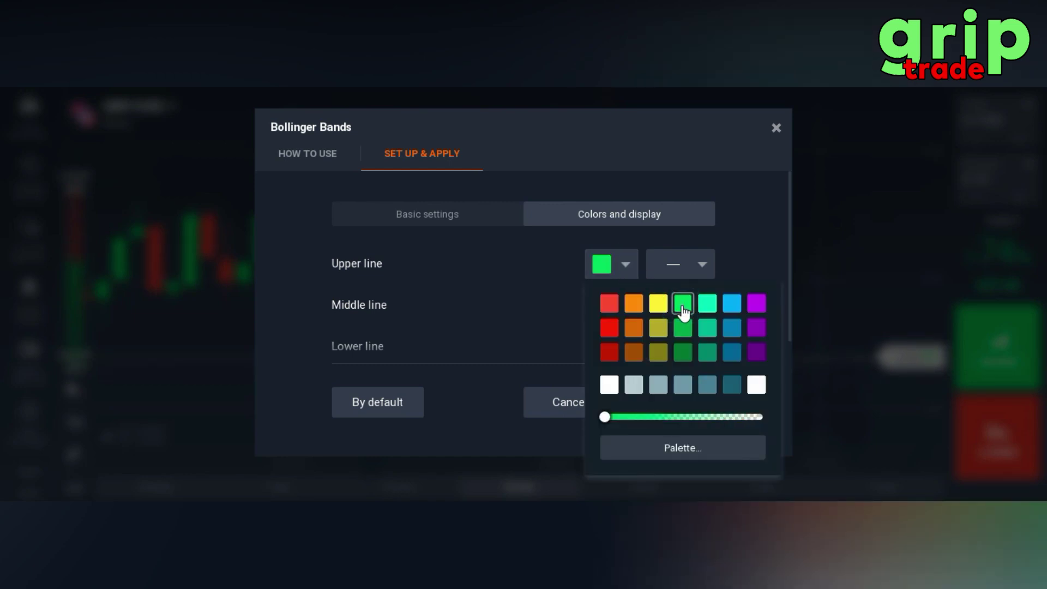
{"action": "left_click", "coordinate": [542, 296]}
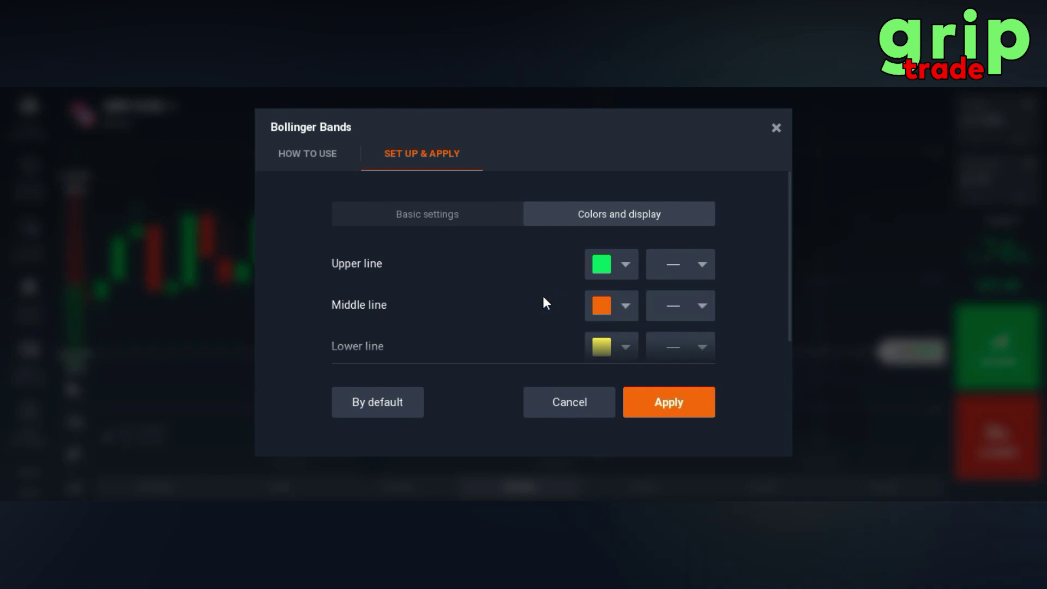
{"action": "left_click", "coordinate": [702, 267]}
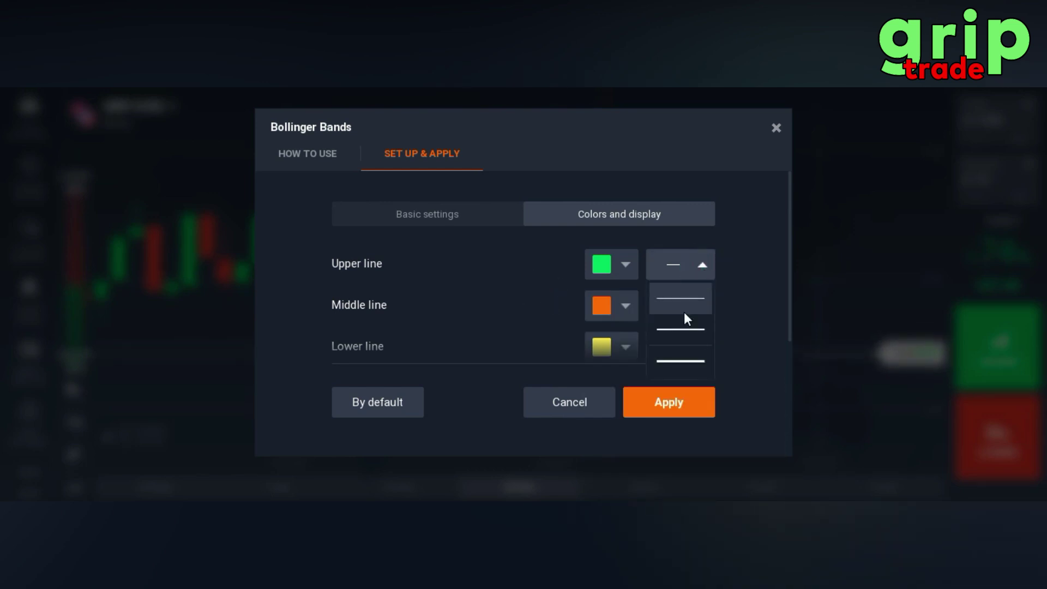
{"action": "left_click", "coordinate": [684, 338]}
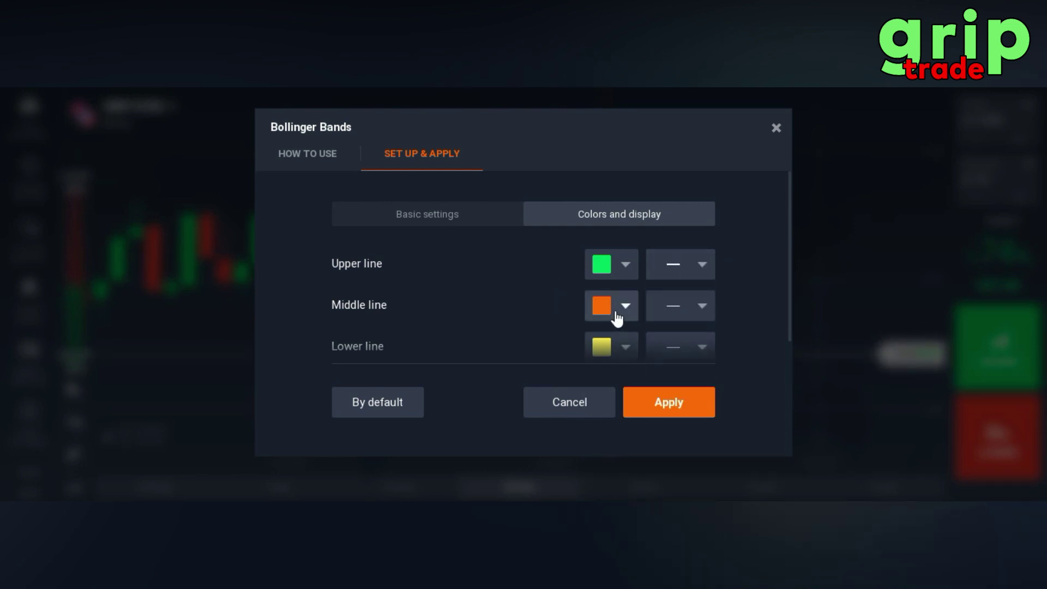
- Make the lower Bollinger line red with the medium line thickness and apply the indicator to the chart
{"action": "left_click", "coordinate": [623, 349]}
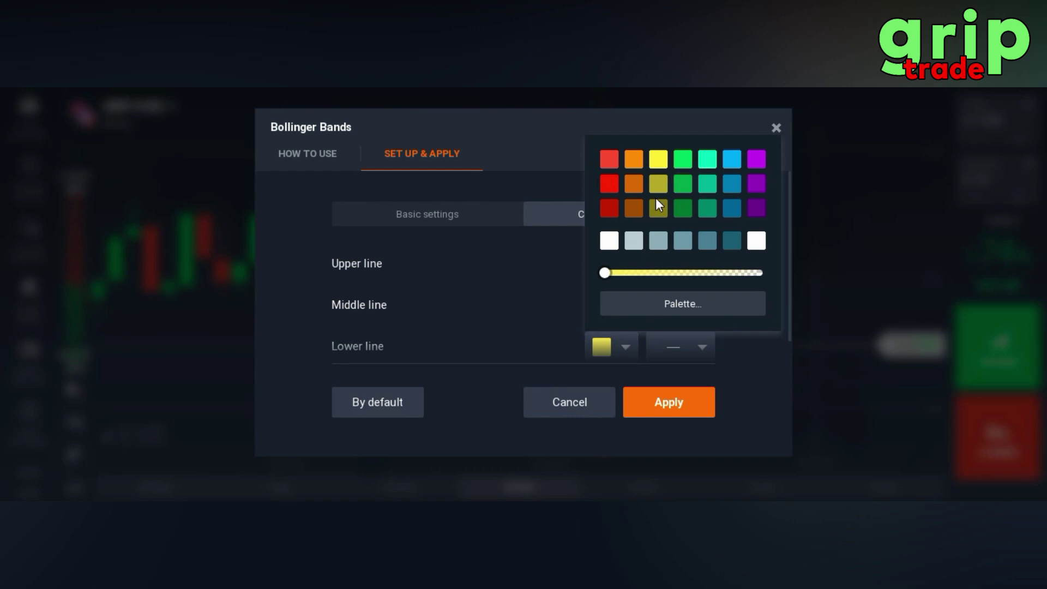
{"action": "left_click", "coordinate": [614, 188]}
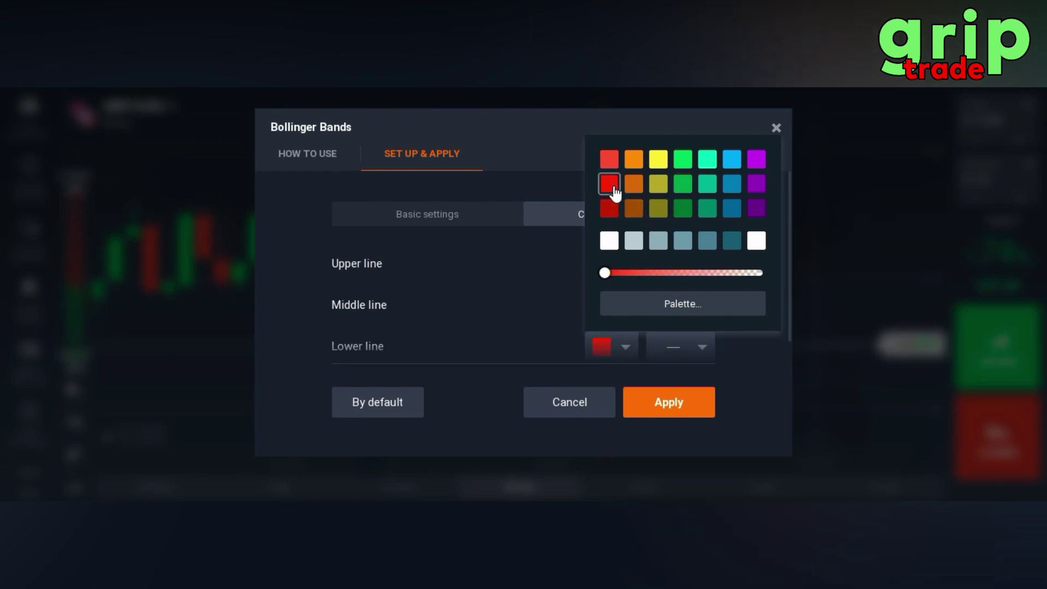
{"action": "left_click", "coordinate": [503, 293]}
{"action": "left_click", "coordinate": [687, 351]}
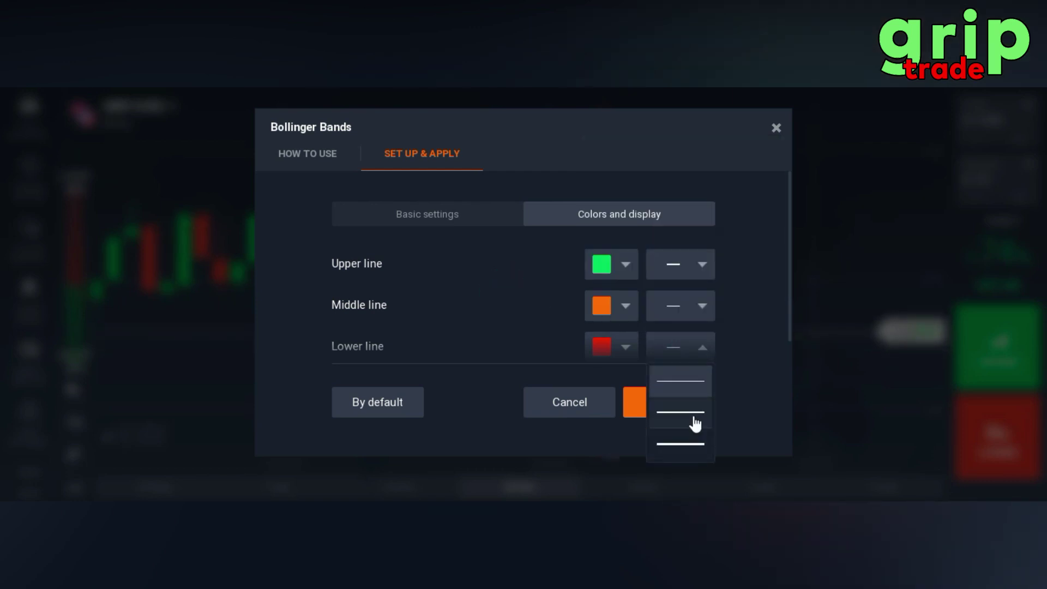
{"action": "left_click", "coordinate": [693, 415]}
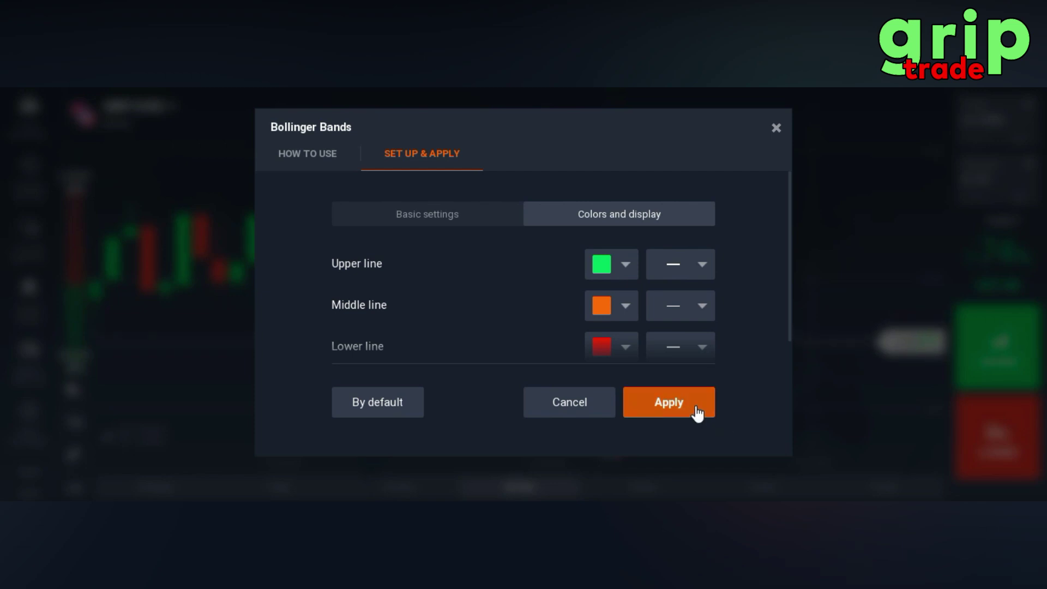
{"action": "left_click", "coordinate": [682, 266]}
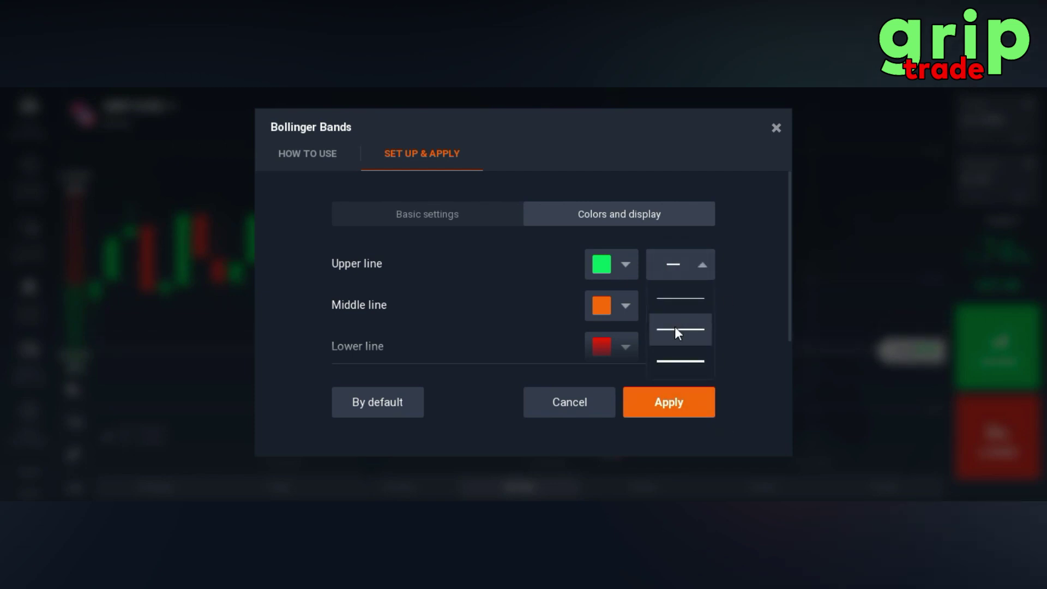
{"action": "left_click", "coordinate": [676, 330]}
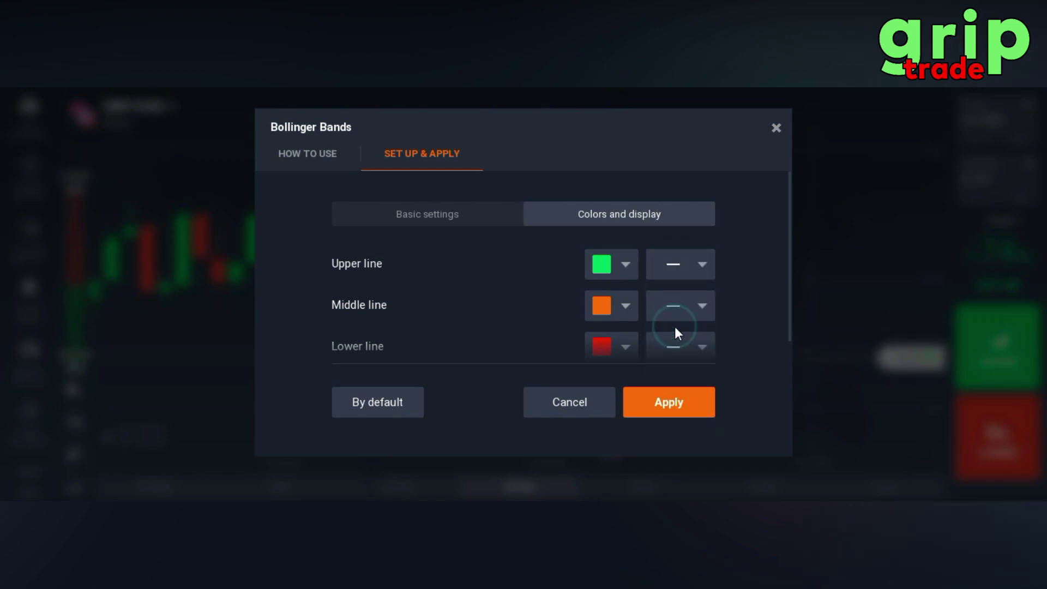
{"action": "left_click", "coordinate": [686, 407]}
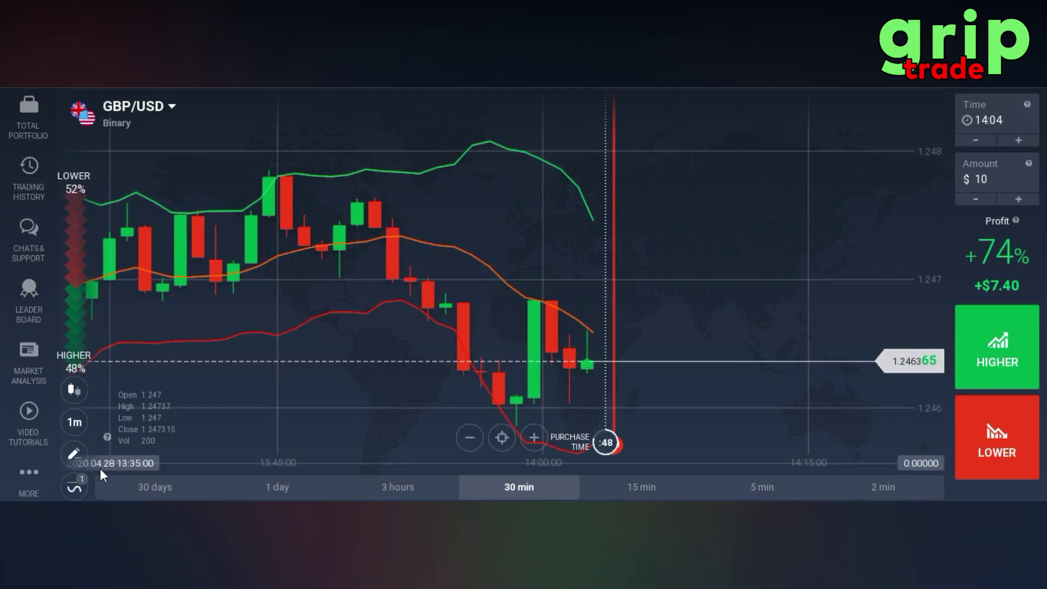
- Add the Commodity Channel Index indicator to the chart with a period of 80
{"action": "left_click", "coordinate": [77, 488]}
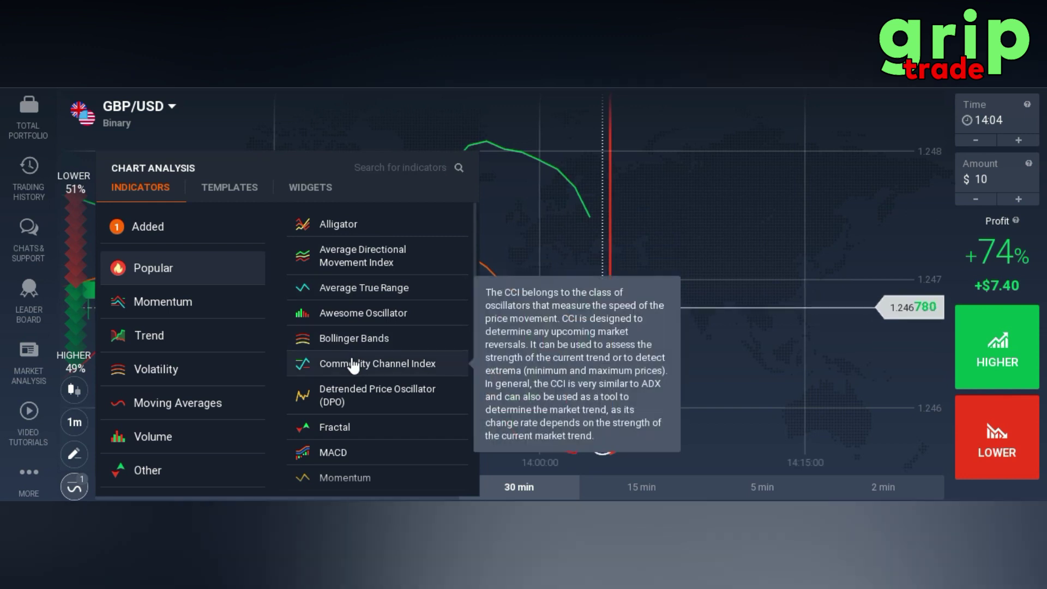
{"action": "left_click", "coordinate": [353, 364]}
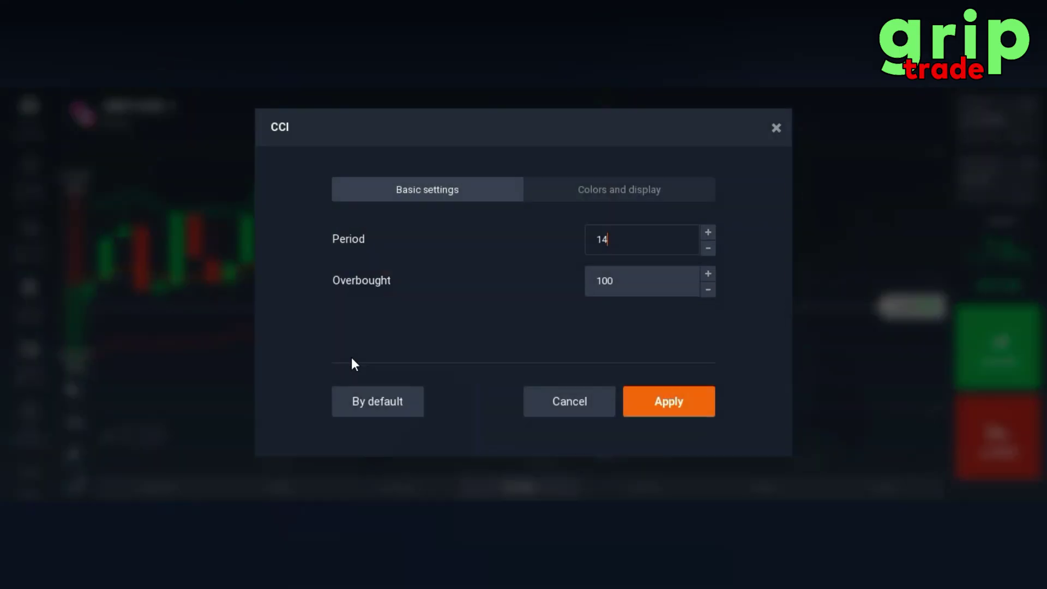
{"action": "left_click", "coordinate": [627, 239]}
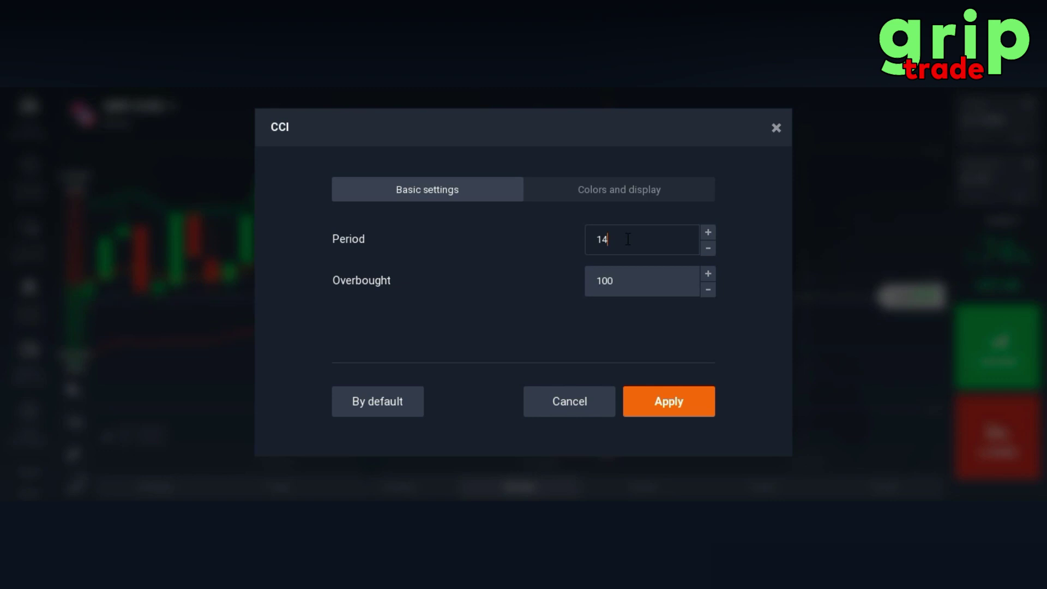
{"action": "key", "text": "BackSpace"}
{"action": "key", "text": "BackSpace"}
{"action": "type", "text": "80"}
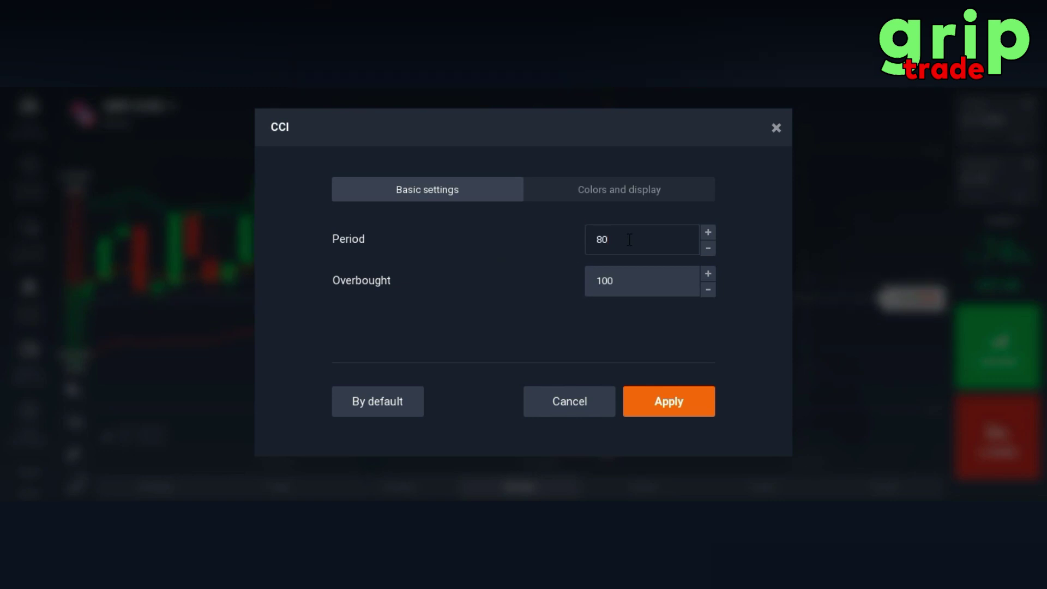
{"action": "left_click", "coordinate": [663, 414]}
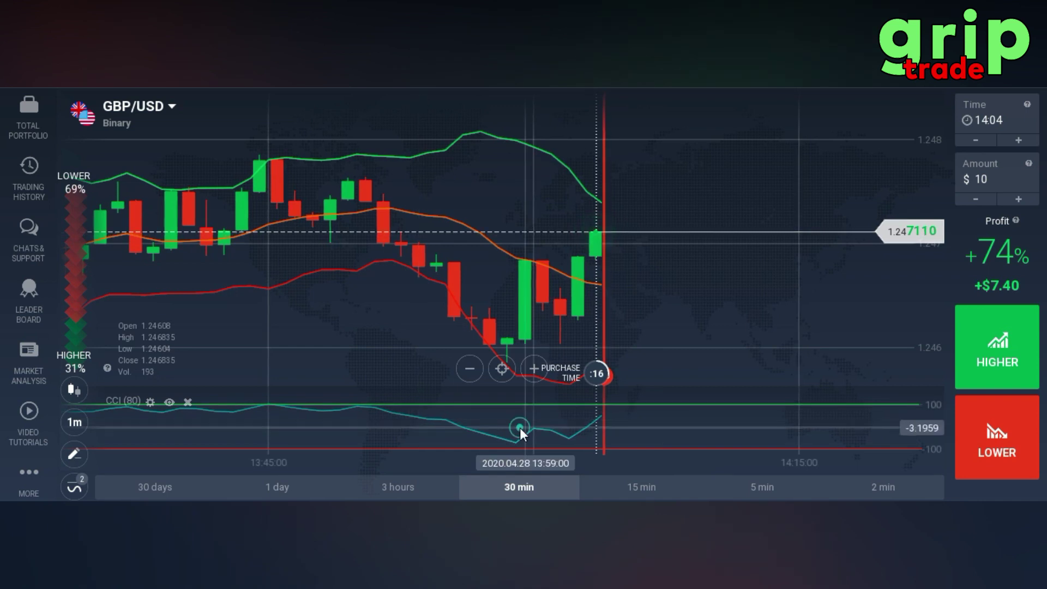
{"action": "mouse_move", "coordinate": [549, 426]}
{"action": "left_mouse_down"}
{"action": "mouse_move", "coordinate": [624, 424]}
{"action": "mouse_move", "coordinate": [551, 418]}
{"action": "left_mouse_up"}
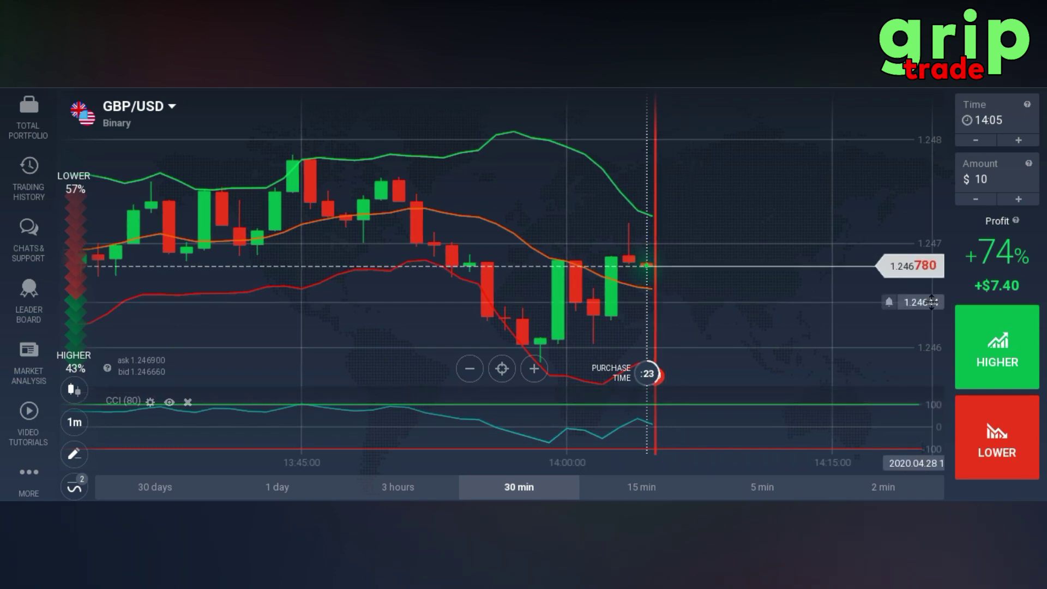
- Examine the price rise around 12:08 on the GBP/USD chart against the upper Bollinger line and the CCI 100 level
{"action": "left_click", "coordinate": [1004, 353]}
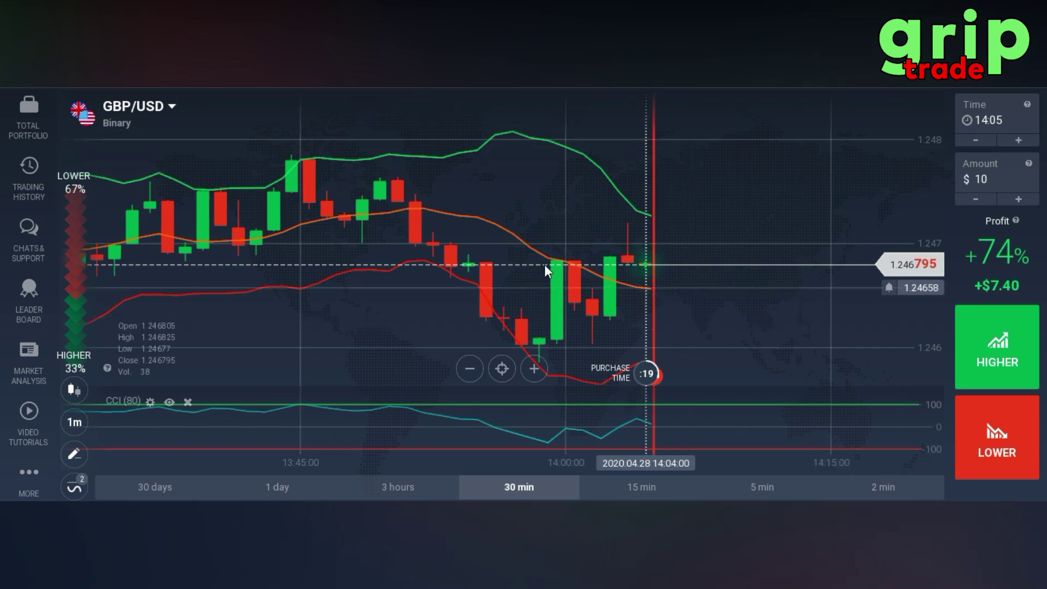
{"action": "mouse_move", "coordinate": [486, 302]}
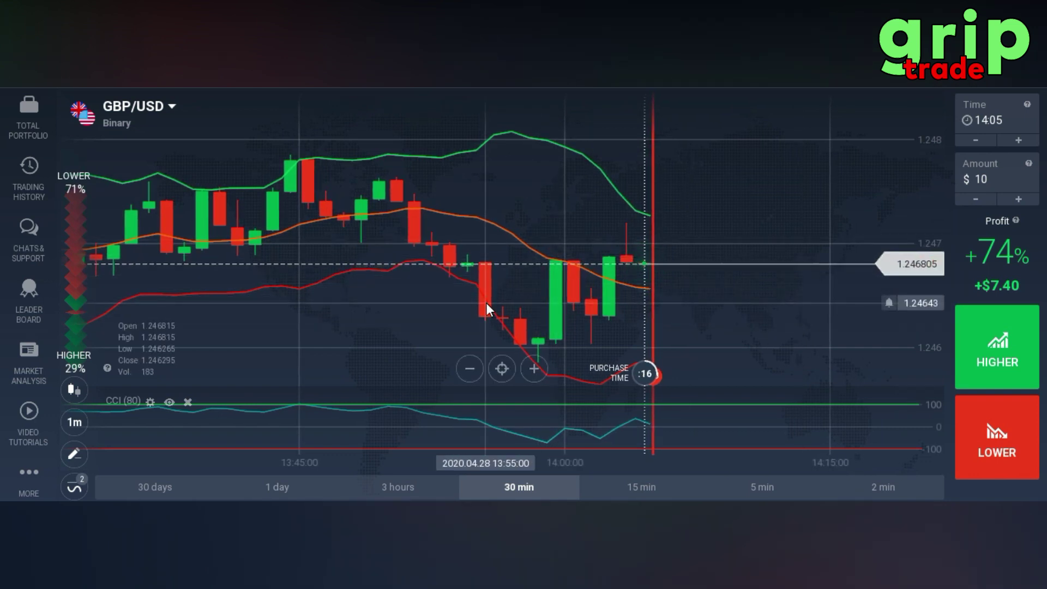
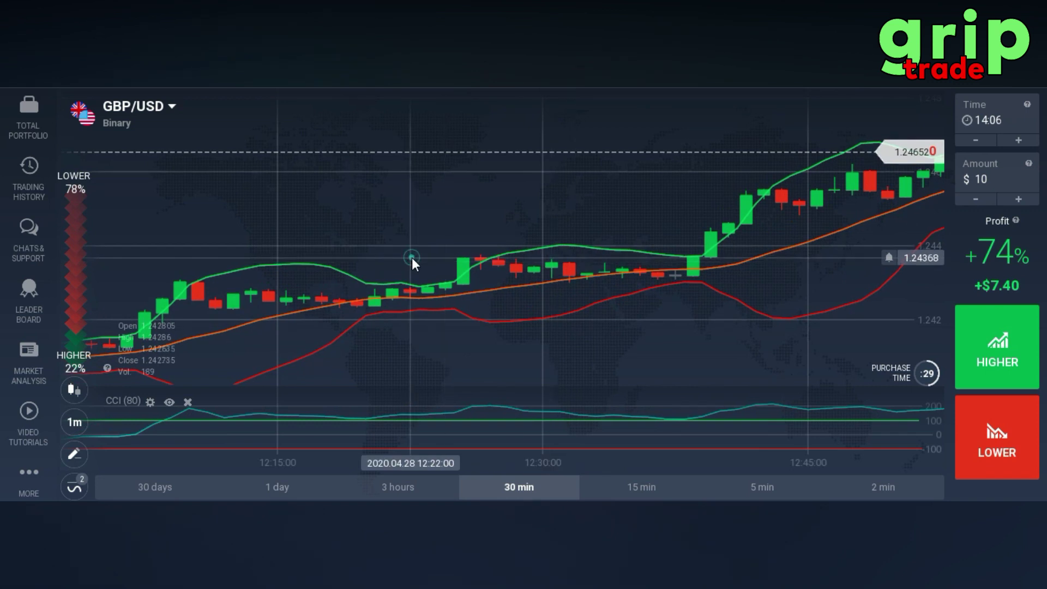
{"action": "left_click_drag", "start_coordinate": [413, 271], "coordinate": [532, 241]}
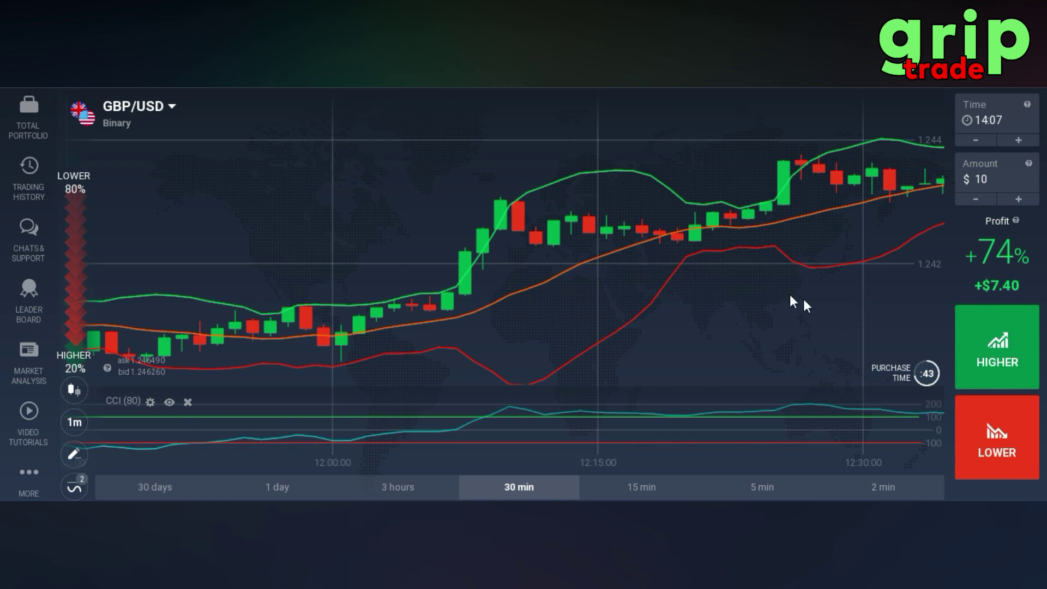
{"action": "left_click_drag", "start_coordinate": [495, 277], "coordinate": [584, 274]}
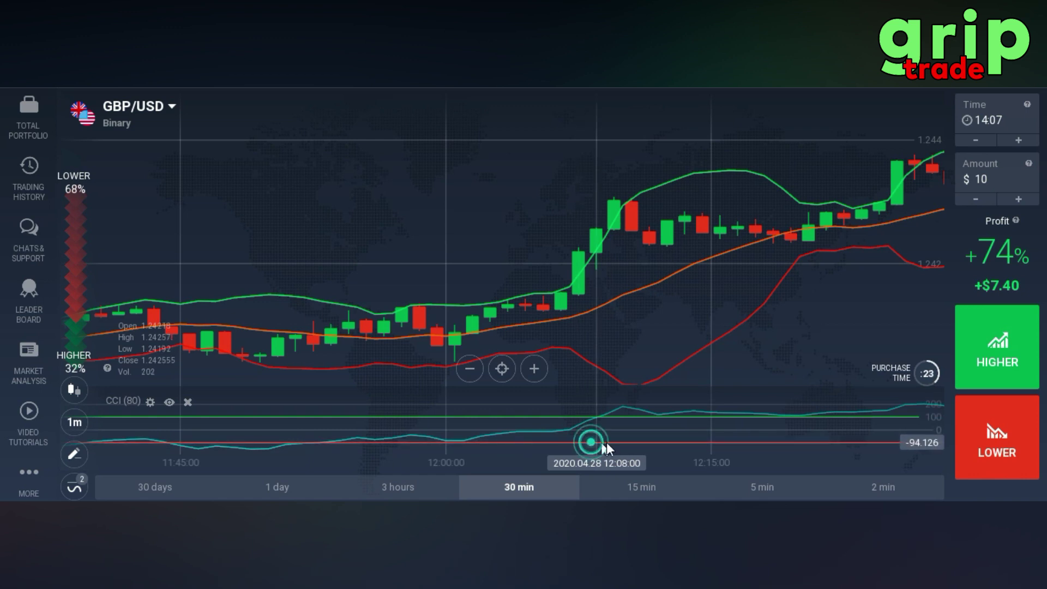
{"action": "scroll", "coordinate": [625, 443], "scroll_direction": "up", "scroll_amount": 1}
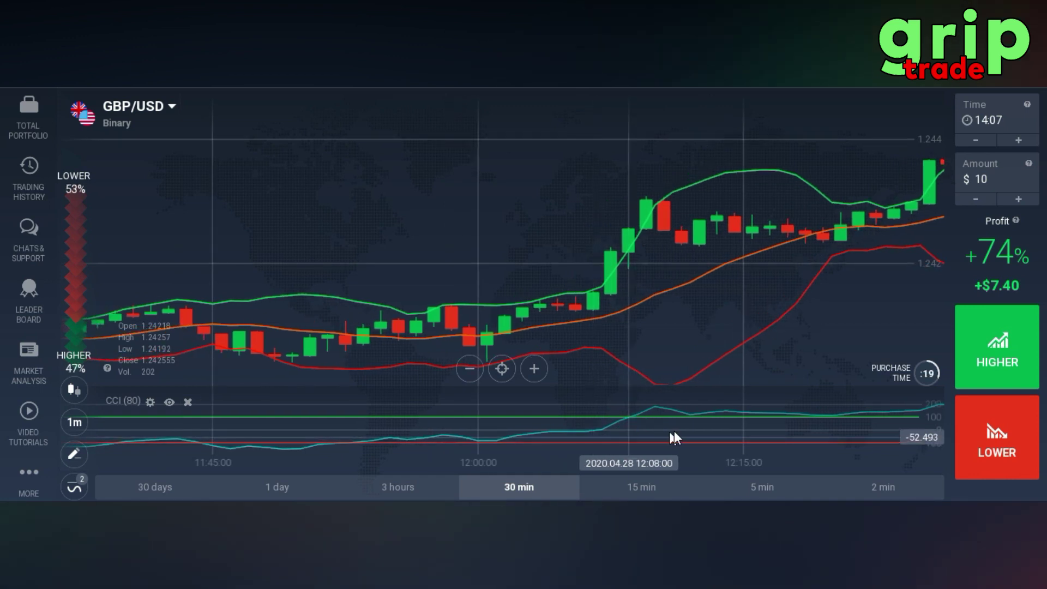
{"action": "scroll", "coordinate": [676, 436], "scroll_direction": "up", "scroll_amount": 2}
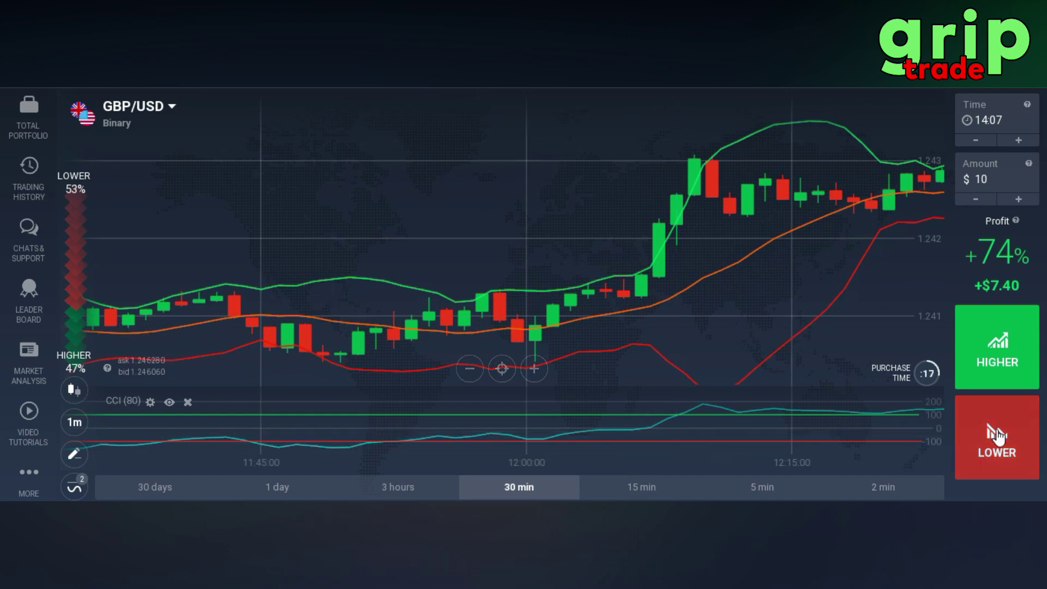
{"action": "scroll", "coordinate": [744, 288], "scroll_direction": "up", "scroll_amount": 3}
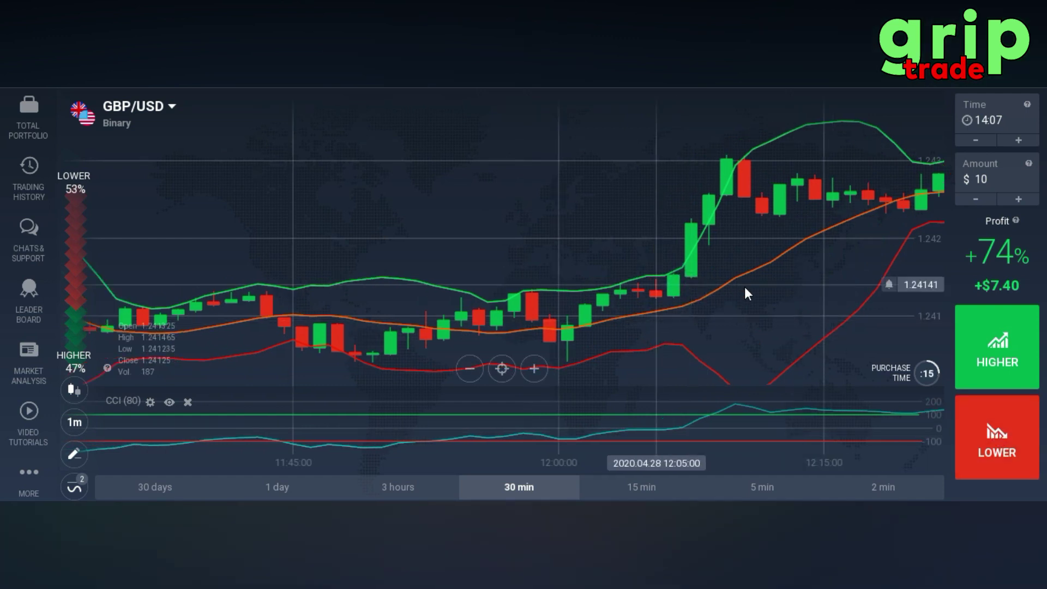
{"action": "scroll", "coordinate": [599, 256], "scroll_direction": "up", "scroll_amount": 2}
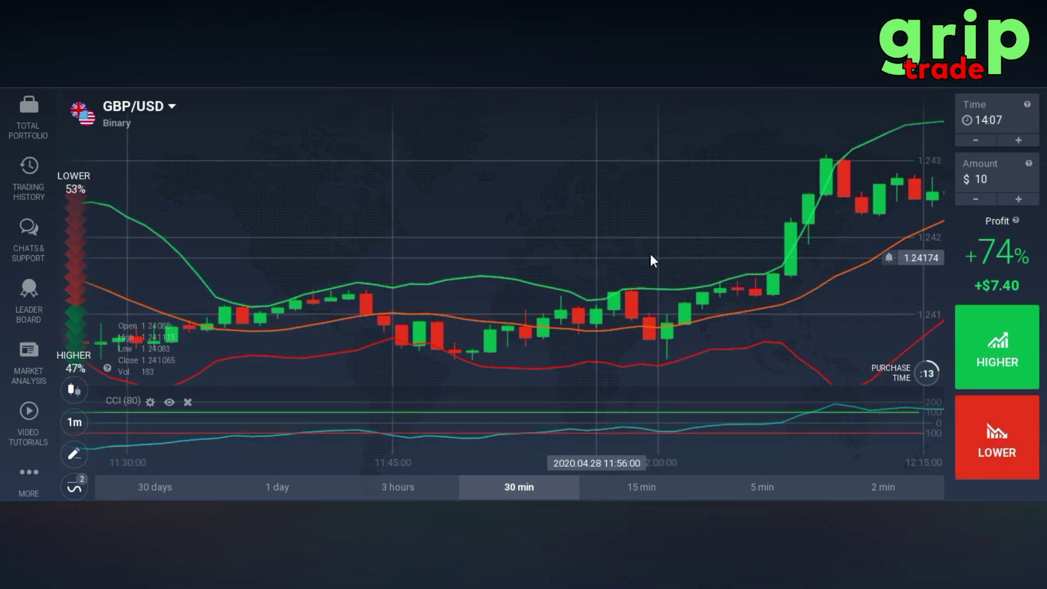
{"action": "scroll", "coordinate": [616, 257], "scroll_direction": "up", "scroll_amount": 2}
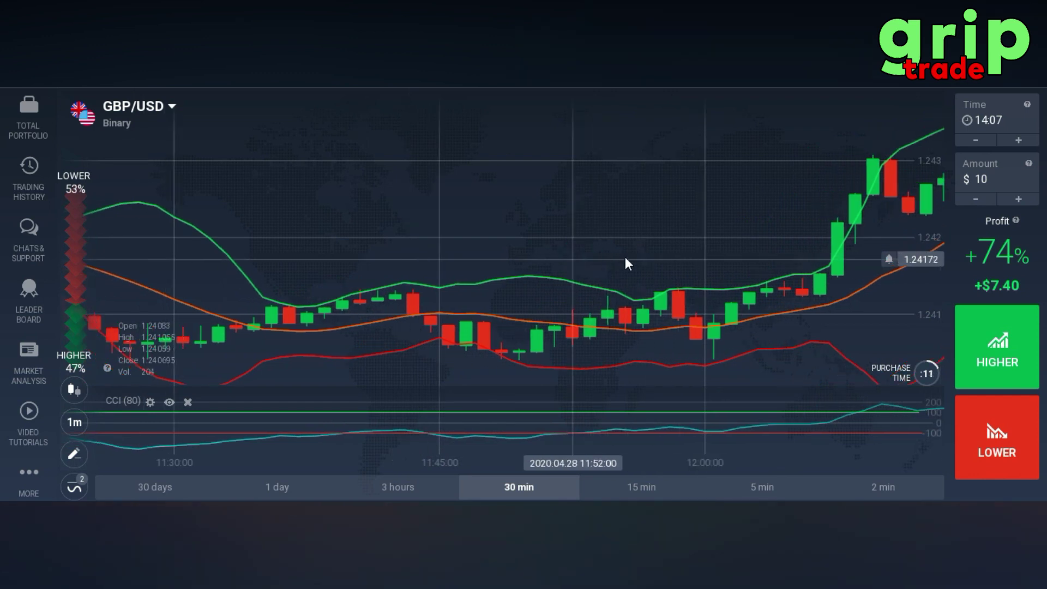
- Examine the price drop around 11:23 against the lower Bollinger line and the CCI -100 level
{"action": "left_click_drag", "start_coordinate": [552, 243], "coordinate": [586, 246]}
{"action": "left_click_drag", "start_coordinate": [502, 250], "coordinate": [611, 244]}
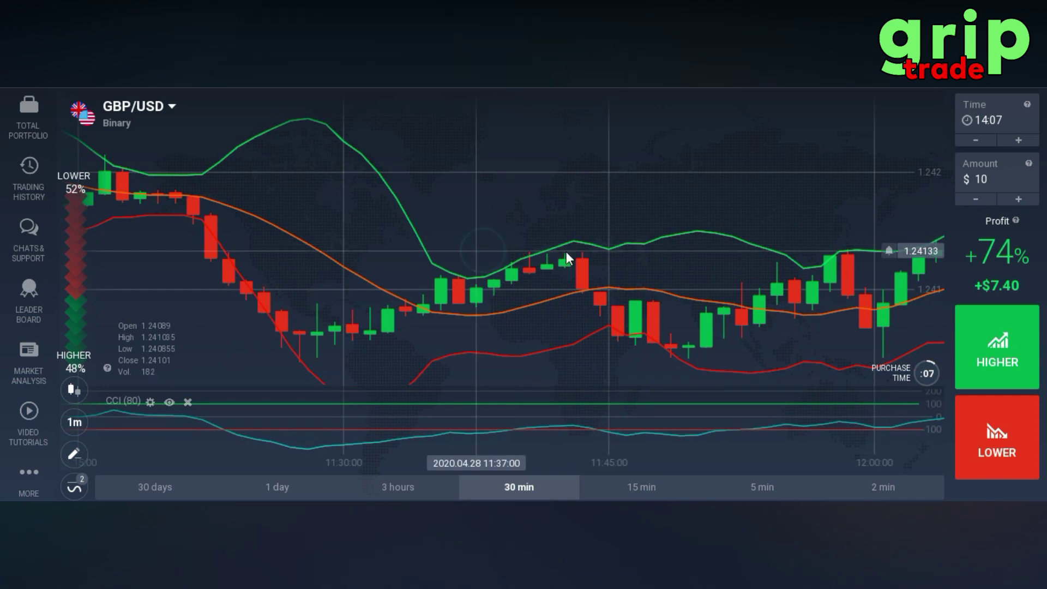
{"action": "left_click_drag", "start_coordinate": [521, 253], "coordinate": [563, 247]}
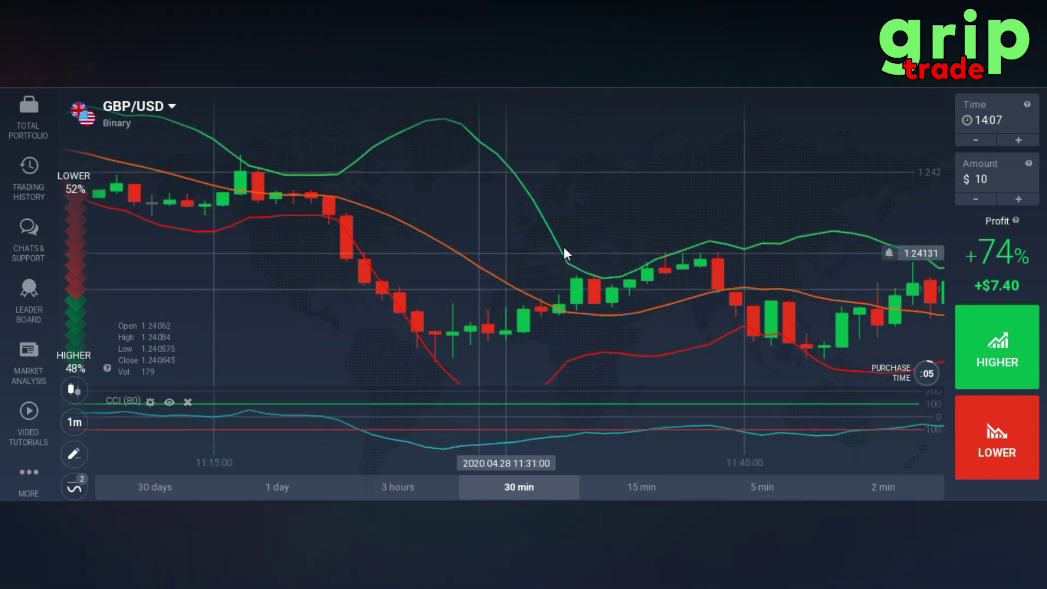
{"action": "left_click_drag", "start_coordinate": [476, 253], "coordinate": [552, 250]}
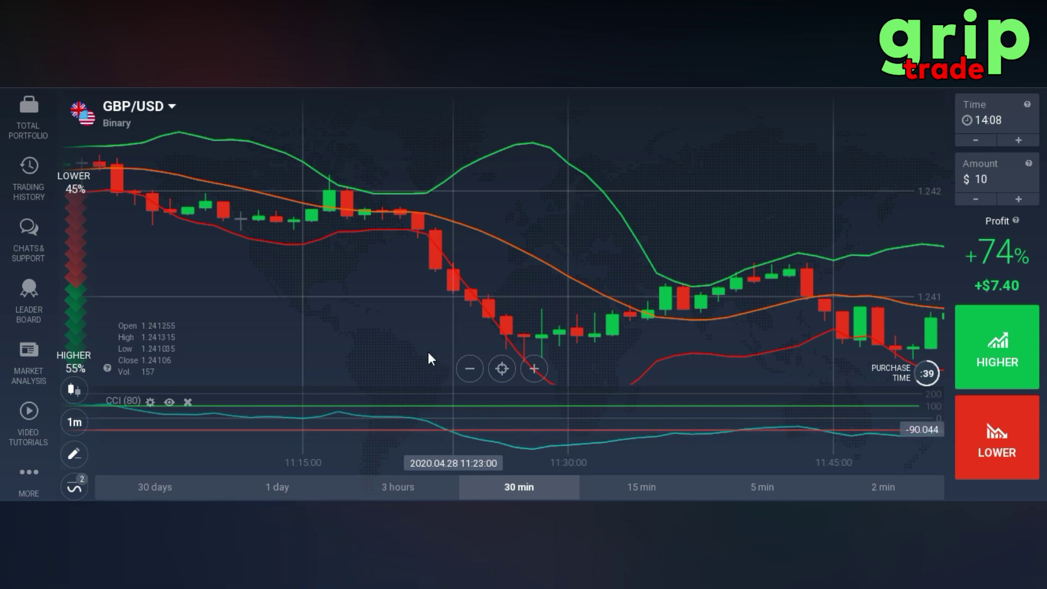
{"action": "left_click", "coordinate": [470, 322]}
{"action": "left_click_drag", "start_coordinate": [474, 323], "coordinate": [492, 323]}
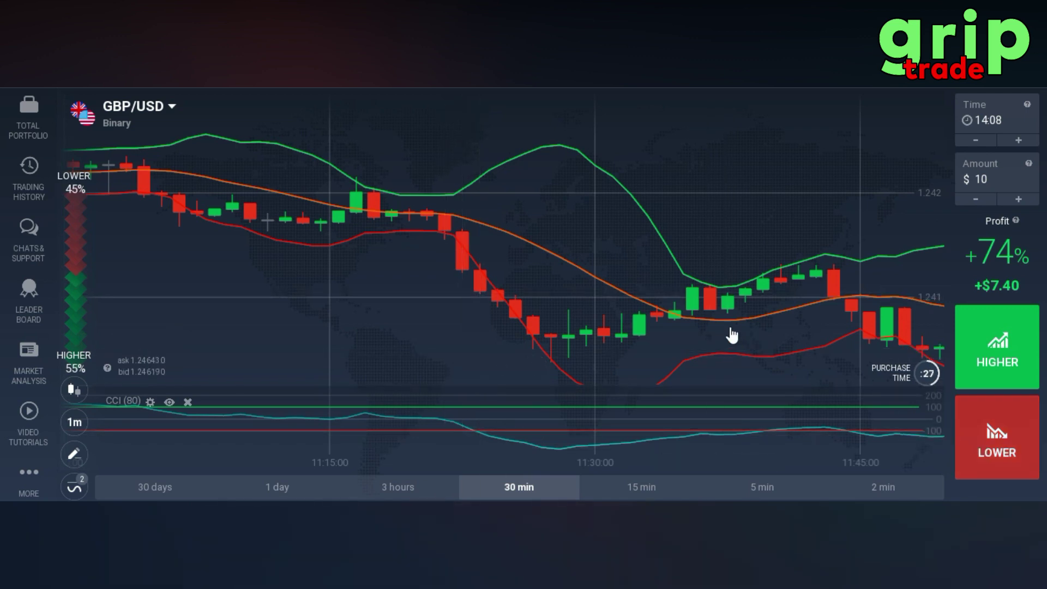
- Examine the earlier candles back to about 10:00, comparing the rise around 10:20 with the upper Bollinger line and the CCI 100 level
{"action": "left_click_drag", "start_coordinate": [466, 266], "coordinate": [669, 277]}
{"action": "left_click", "coordinate": [469, 265]}
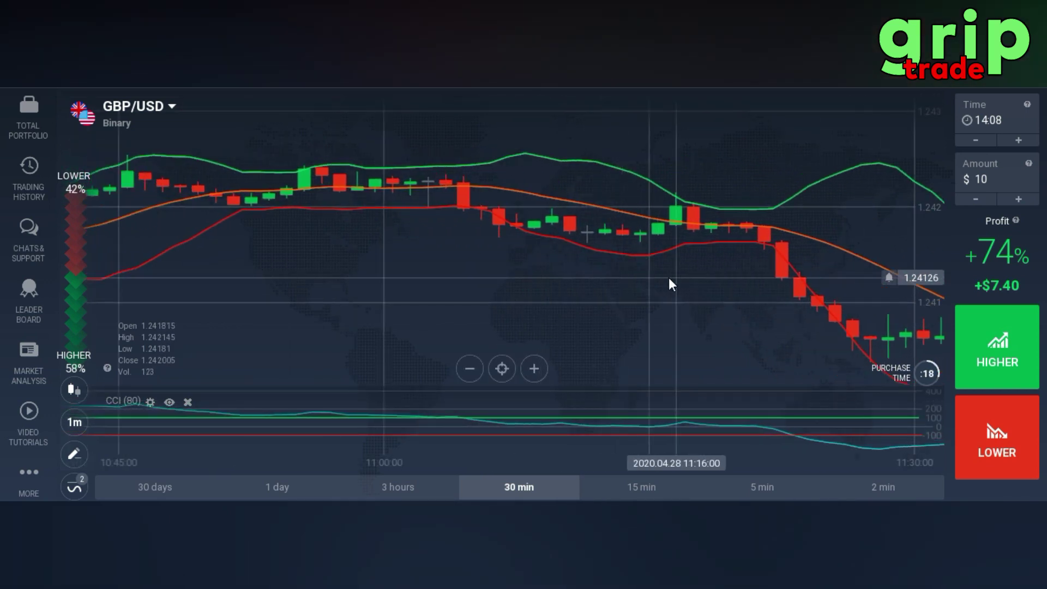
{"action": "left_click_drag", "start_coordinate": [578, 281], "coordinate": [676, 281]}
{"action": "left_click_drag", "start_coordinate": [471, 288], "coordinate": [552, 285]}
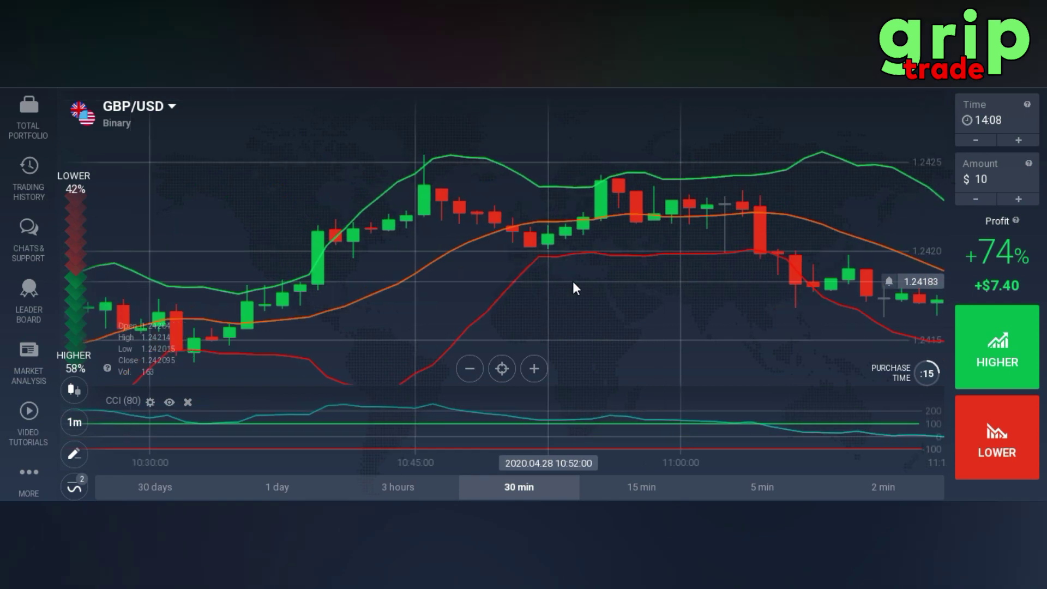
{"action": "left_click_drag", "start_coordinate": [576, 282], "coordinate": [617, 275]}
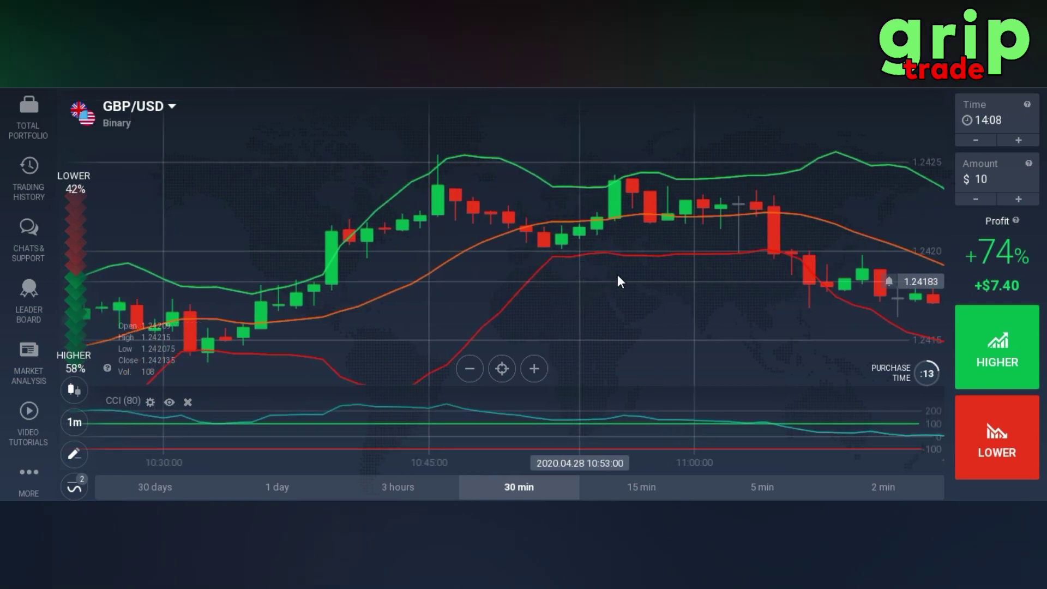
{"action": "left_click", "coordinate": [510, 277]}
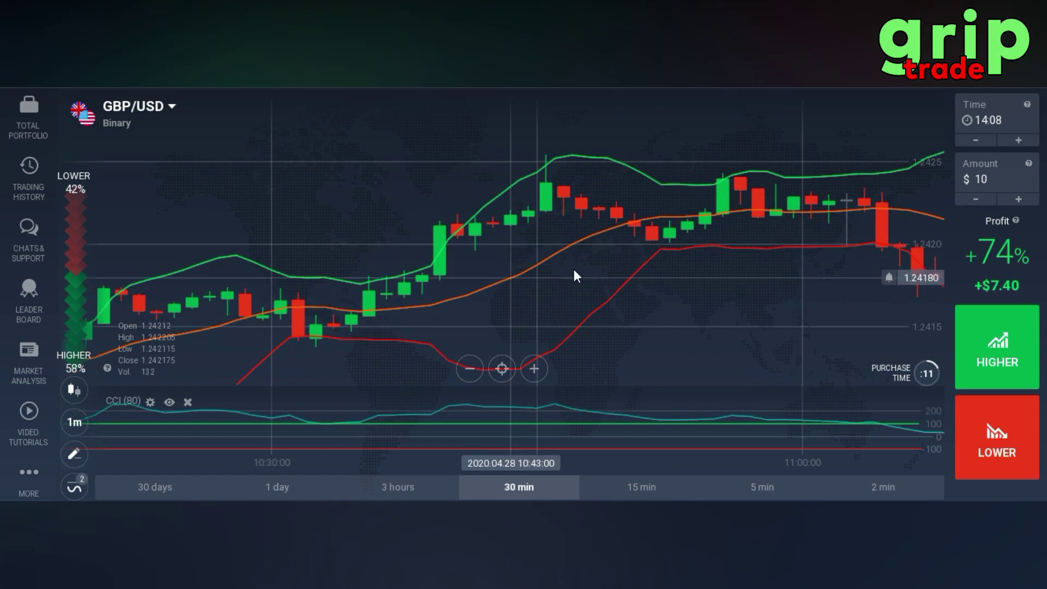
{"action": "left_click_drag", "start_coordinate": [502, 284], "coordinate": [599, 278]}
{"action": "left_click_drag", "start_coordinate": [511, 300], "coordinate": [574, 295]}
{"action": "left_click_drag", "start_coordinate": [492, 288], "coordinate": [562, 287]}
{"action": "left_click_drag", "start_coordinate": [482, 284], "coordinate": [598, 275]}
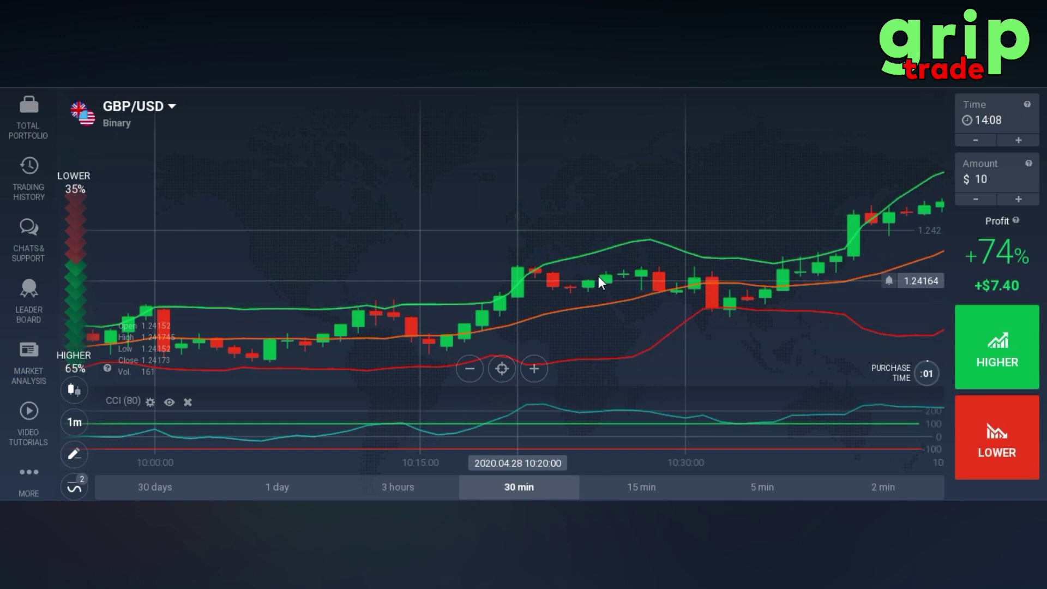
{"action": "left_click_drag", "start_coordinate": [492, 281], "coordinate": [618, 276]}
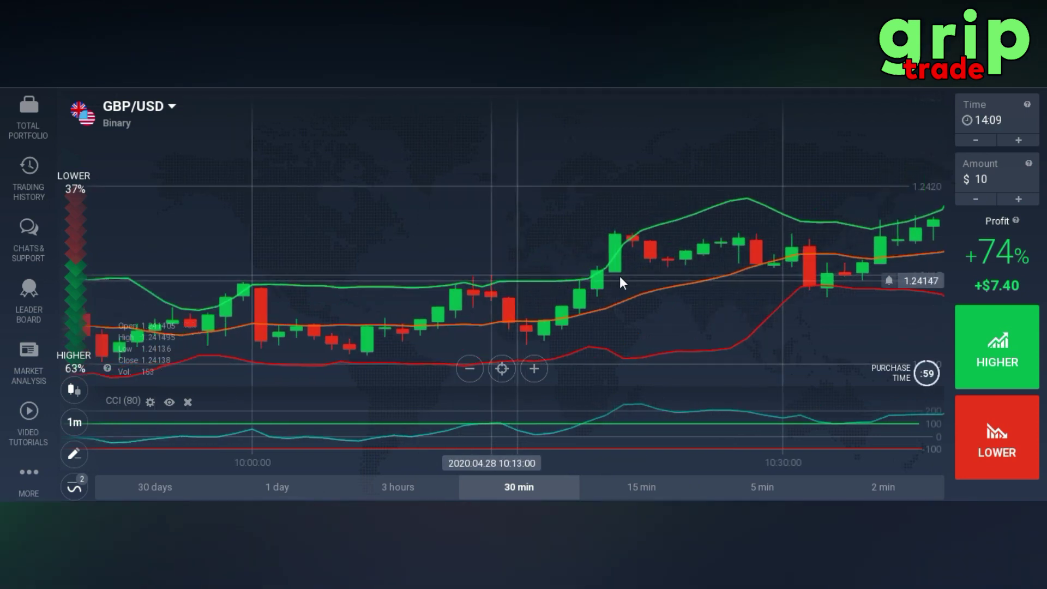
{"action": "left_click_drag", "start_coordinate": [438, 279], "coordinate": [549, 275]}
{"action": "left_click_drag", "start_coordinate": [468, 269], "coordinate": [515, 253]}
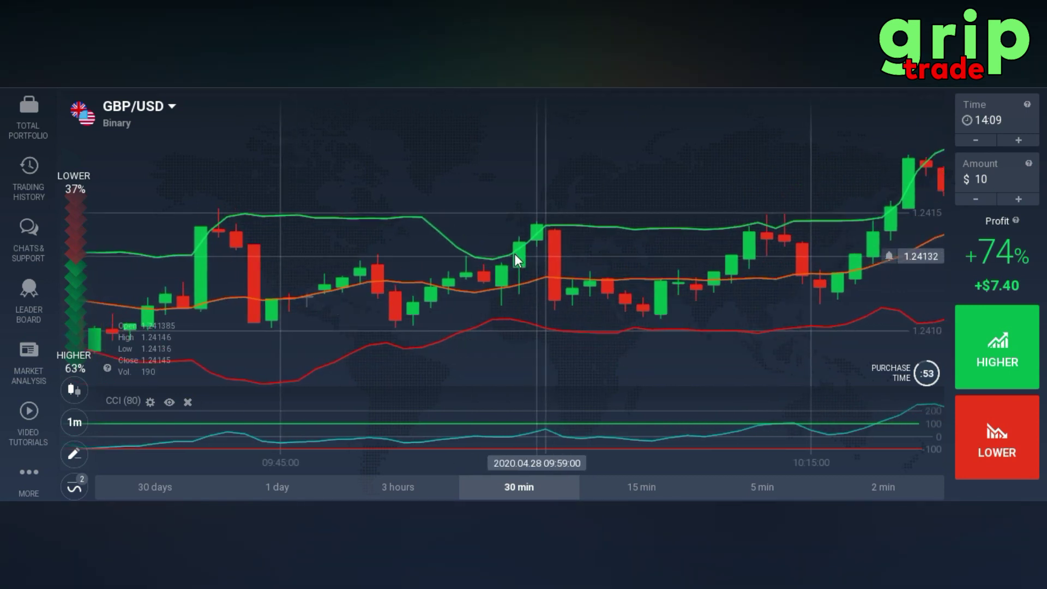
{"action": "left_click_drag", "start_coordinate": [731, 274], "coordinate": [635, 274]}
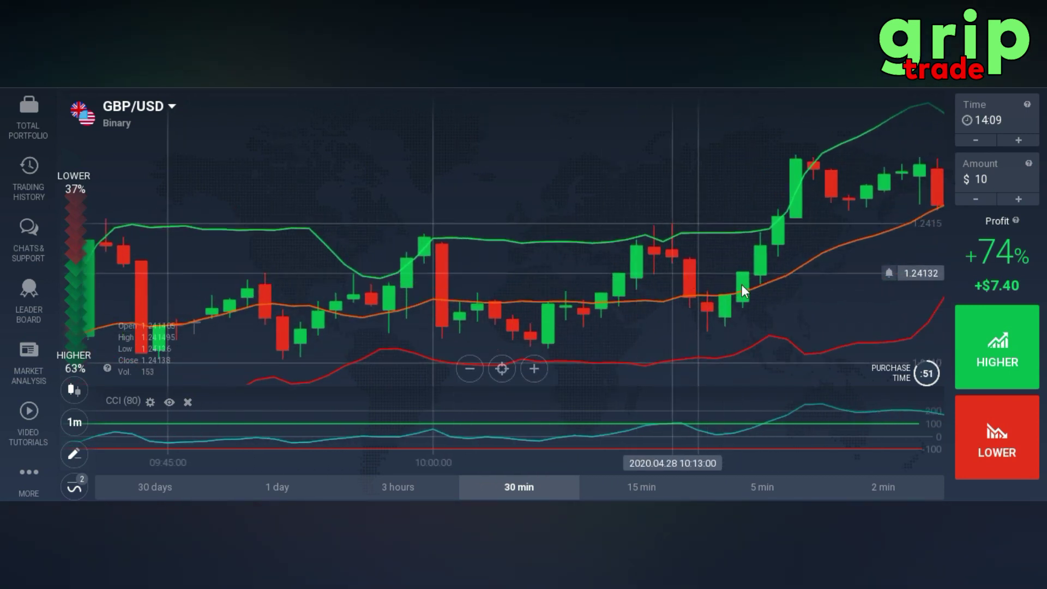
{"action": "mouse_move", "coordinate": [713, 284]}
{"action": "left_mouse_down"}
{"action": "mouse_move", "coordinate": [676, 295]}
{"action": "mouse_move", "coordinate": [697, 284]}
{"action": "left_mouse_up"}
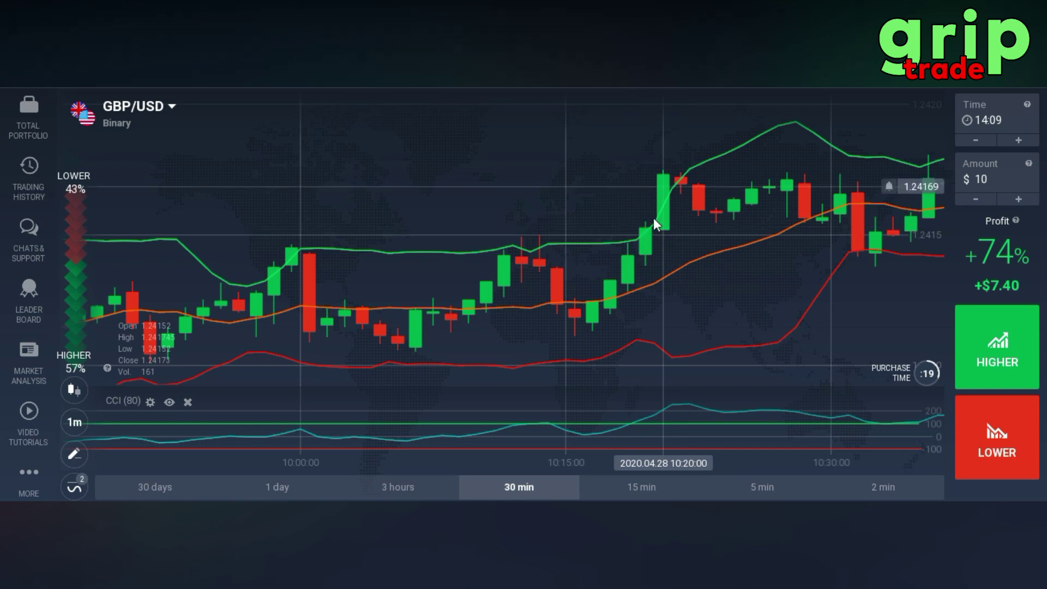
- Examine the price drop between 09:00 and 09:10 against the lower Bollinger line and the CCI -100 level
{"action": "left_click_drag", "start_coordinate": [592, 253], "coordinate": [739, 263]}
{"action": "left_click_drag", "start_coordinate": [603, 264], "coordinate": [687, 271]}
{"action": "left_click_drag", "start_coordinate": [541, 268], "coordinate": [621, 269]}
{"action": "left_click_drag", "start_coordinate": [523, 253], "coordinate": [629, 255]}
{"action": "left_click_drag", "start_coordinate": [485, 243], "coordinate": [522, 242]}
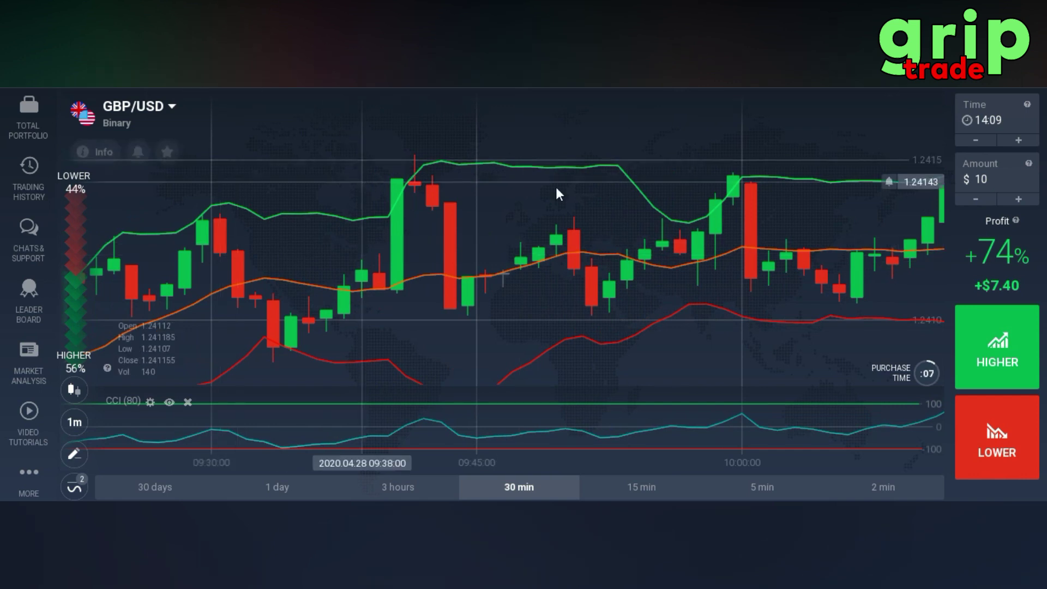
{"action": "left_click_drag", "start_coordinate": [672, 287], "coordinate": [712, 291]}
{"action": "left_click_drag", "start_coordinate": [583, 300], "coordinate": [649, 294]}
{"action": "left_click_drag", "start_coordinate": [561, 274], "coordinate": [616, 276]}
{"action": "left_click_drag", "start_coordinate": [531, 283], "coordinate": [646, 281]}
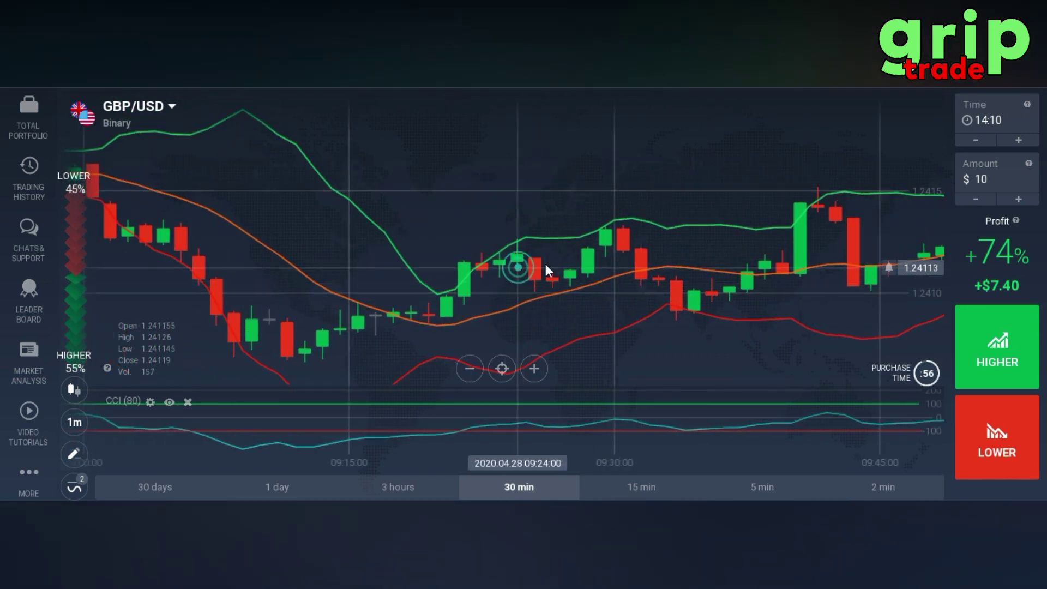
{"action": "left_click_drag", "start_coordinate": [488, 263], "coordinate": [567, 260]}
{"action": "left_click_drag", "start_coordinate": [506, 285], "coordinate": [606, 276]}
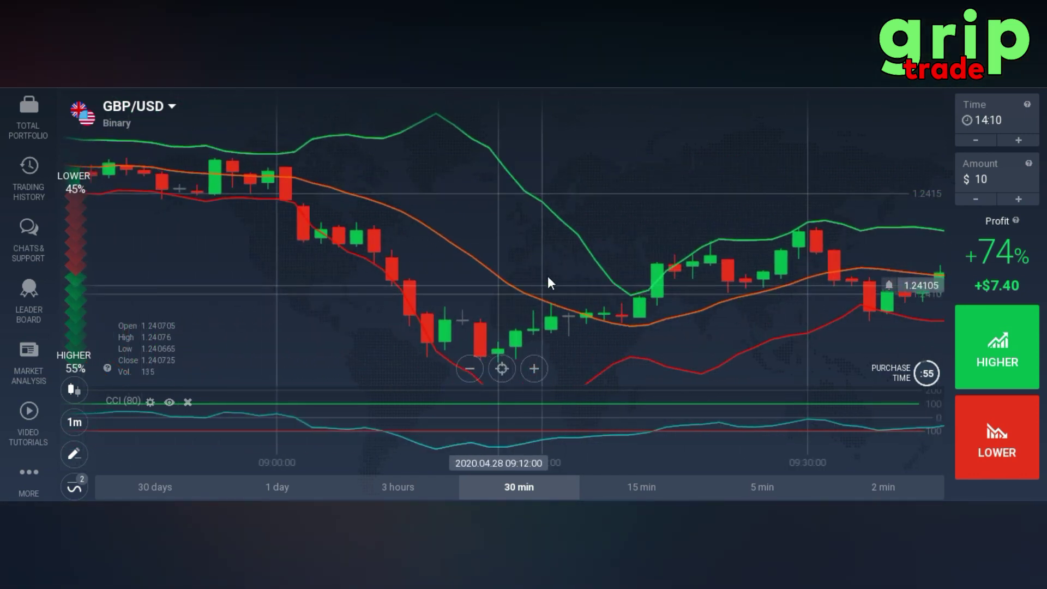
{"action": "left_click_drag", "start_coordinate": [528, 269], "coordinate": [577, 266]}
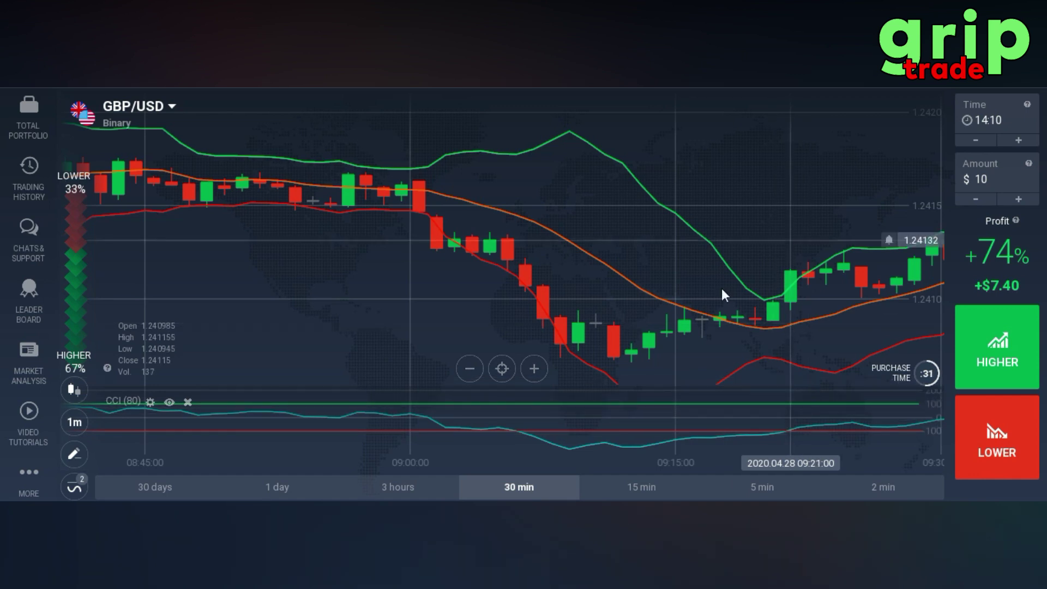
{"action": "left_click_drag", "start_coordinate": [771, 278], "coordinate": [747, 237]}
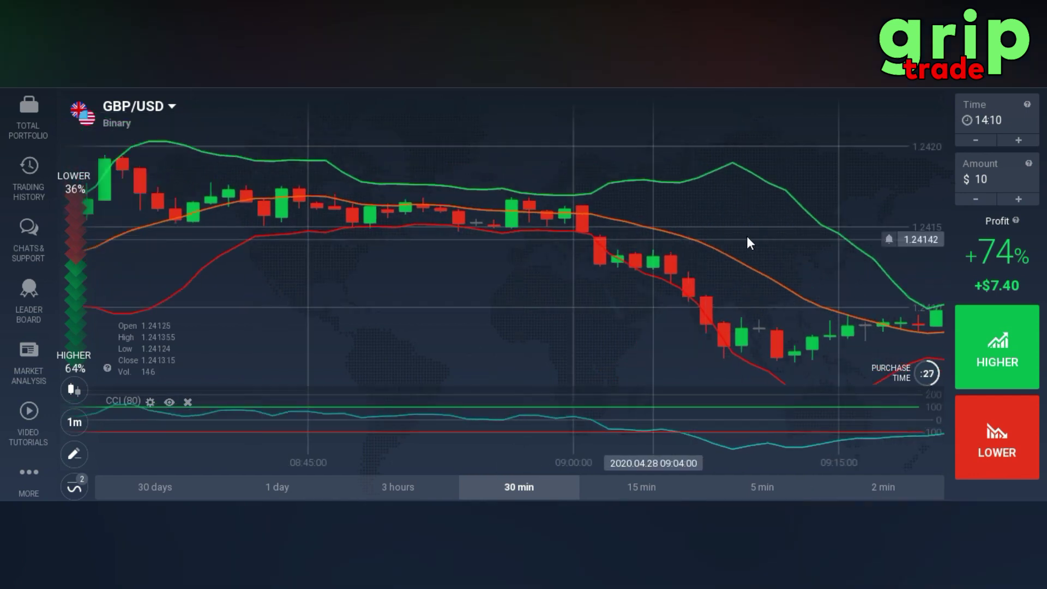
{"action": "left_click_drag", "start_coordinate": [624, 244], "coordinate": [659, 240]}
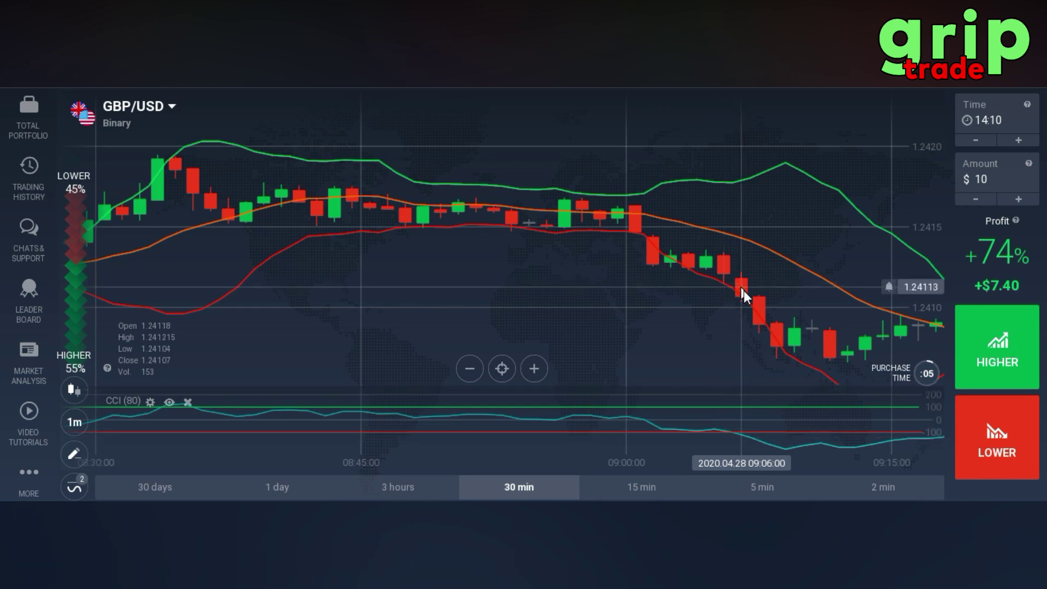
{"action": "left_click", "coordinate": [990, 456]}
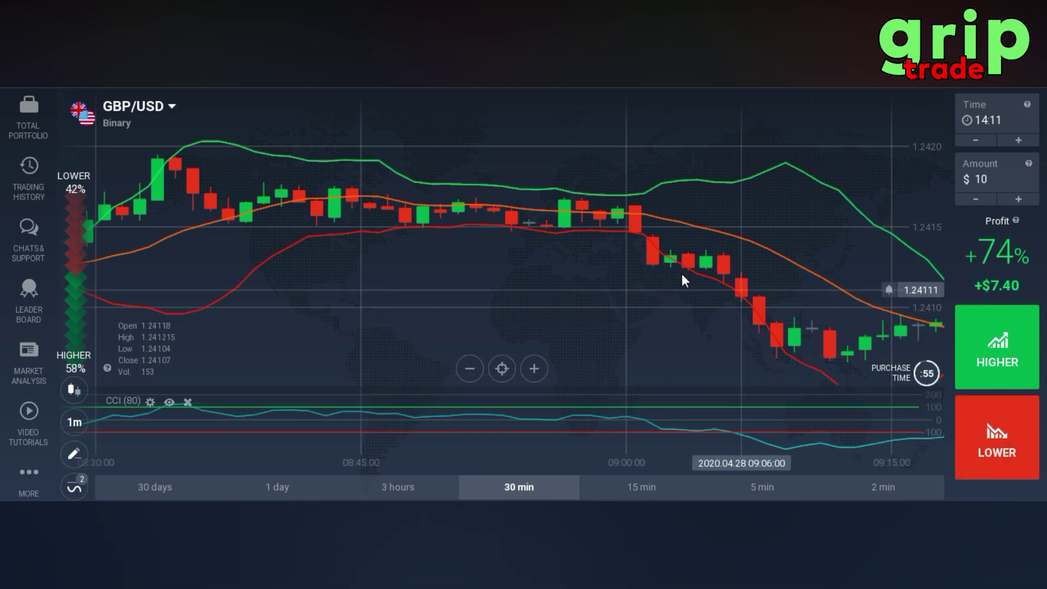
- Examine the price history from 09:00 back to 08:00 for further Bollinger line breakouts and matching CCI level crossings
{"action": "left_click_drag", "start_coordinate": [691, 274], "coordinate": [715, 274]}
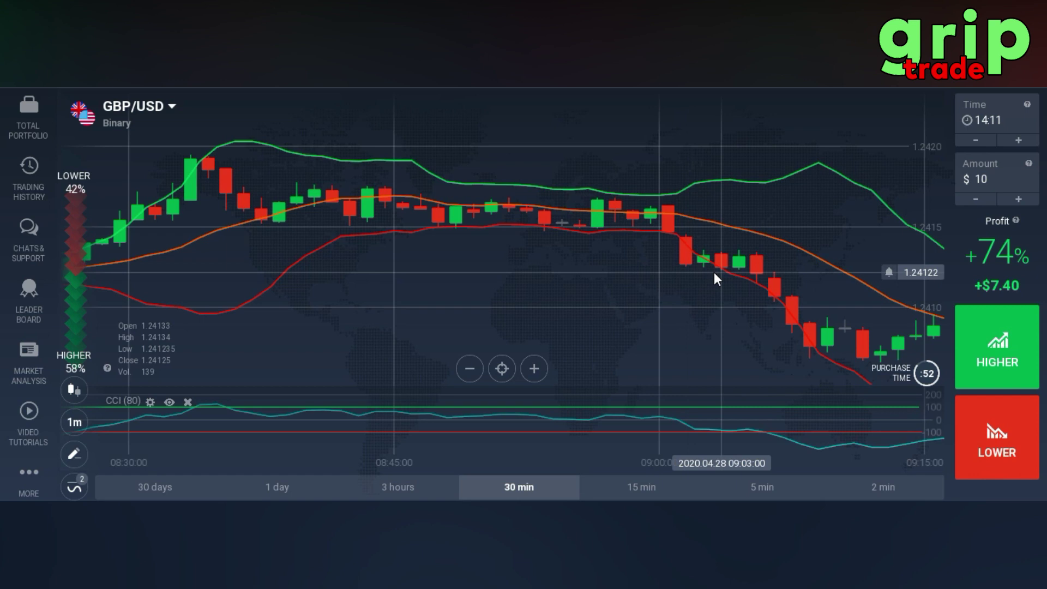
{"action": "left_click_drag", "start_coordinate": [604, 236], "coordinate": [717, 235]}
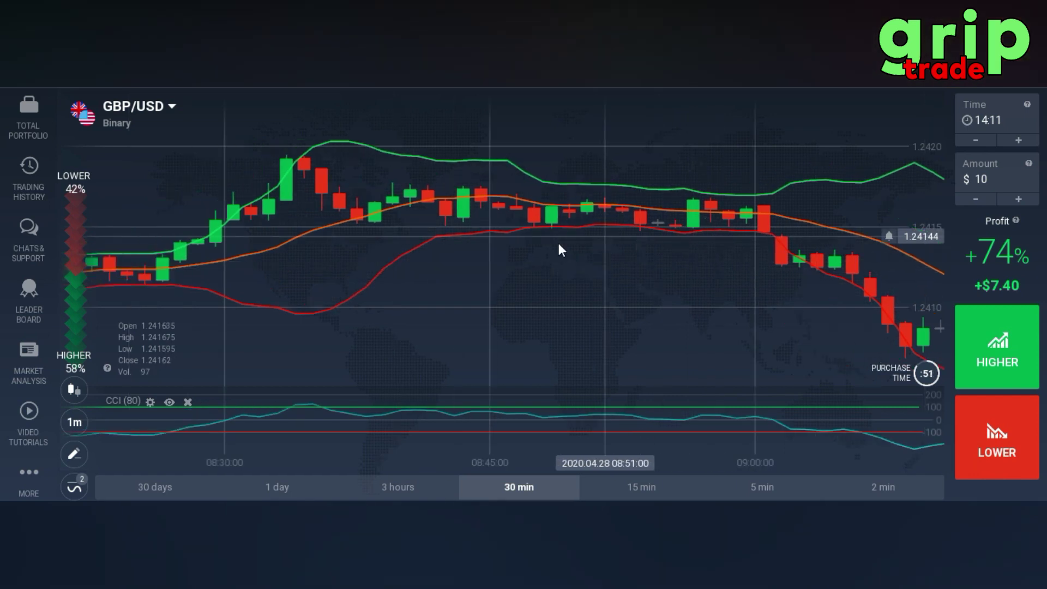
{"action": "left_click_drag", "start_coordinate": [556, 240], "coordinate": [669, 231]}
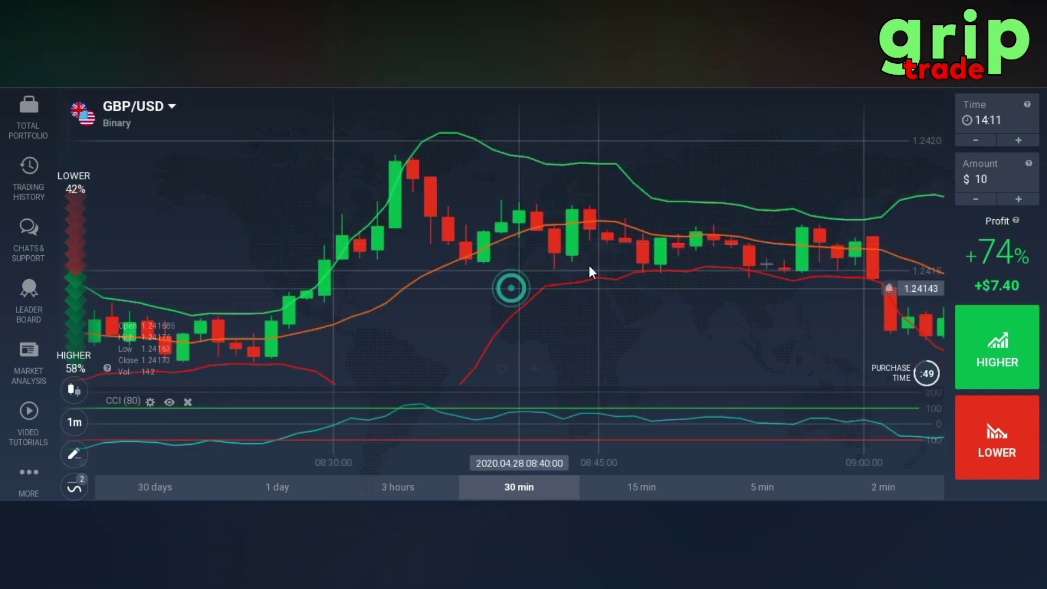
{"action": "left_click_drag", "start_coordinate": [421, 278], "coordinate": [640, 285]}
{"action": "left_click_drag", "start_coordinate": [546, 293], "coordinate": [588, 292]}
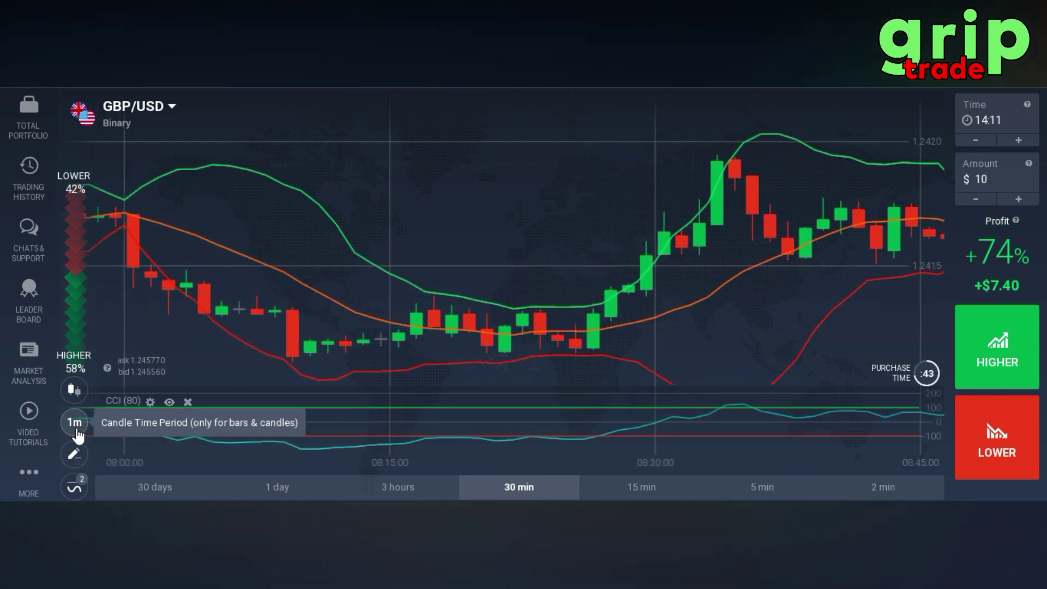
{"action": "left_click_drag", "start_coordinate": [536, 276], "coordinate": [605, 268]}
{"action": "left_click_drag", "start_coordinate": [533, 279], "coordinate": [601, 281]}
{"action": "left_click", "coordinate": [527, 285]}
{"action": "left_click_drag", "start_coordinate": [493, 273], "coordinate": [579, 261]}
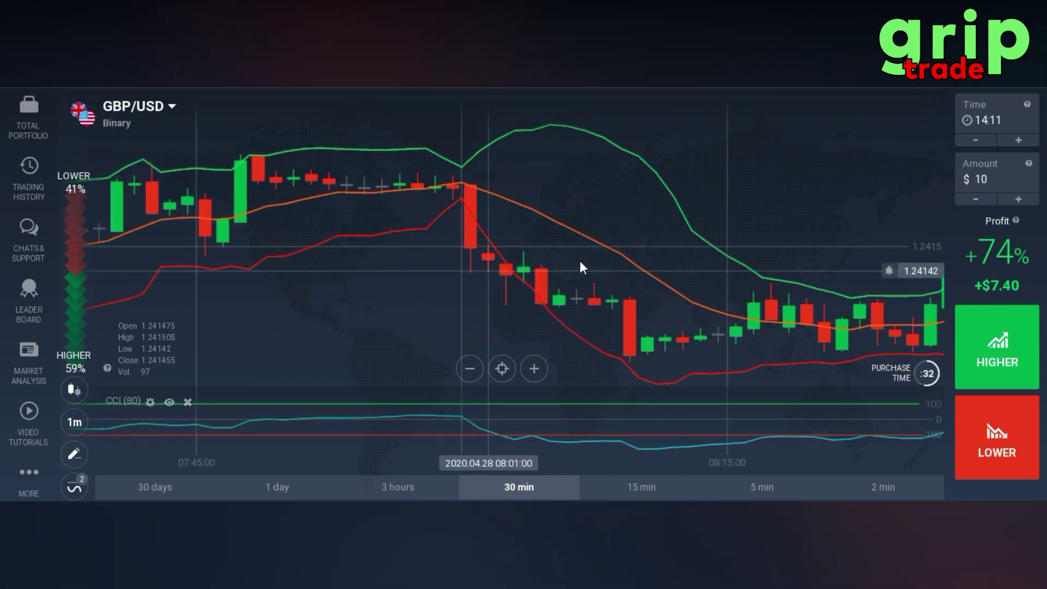
- Examine the price drop around 08:00 to 08:02 against the lower Bollinger line and the CCI -100 level
{"action": "left_click", "coordinate": [465, 279]}
{"action": "left_click_drag", "start_coordinate": [519, 277], "coordinate": [562, 277]}
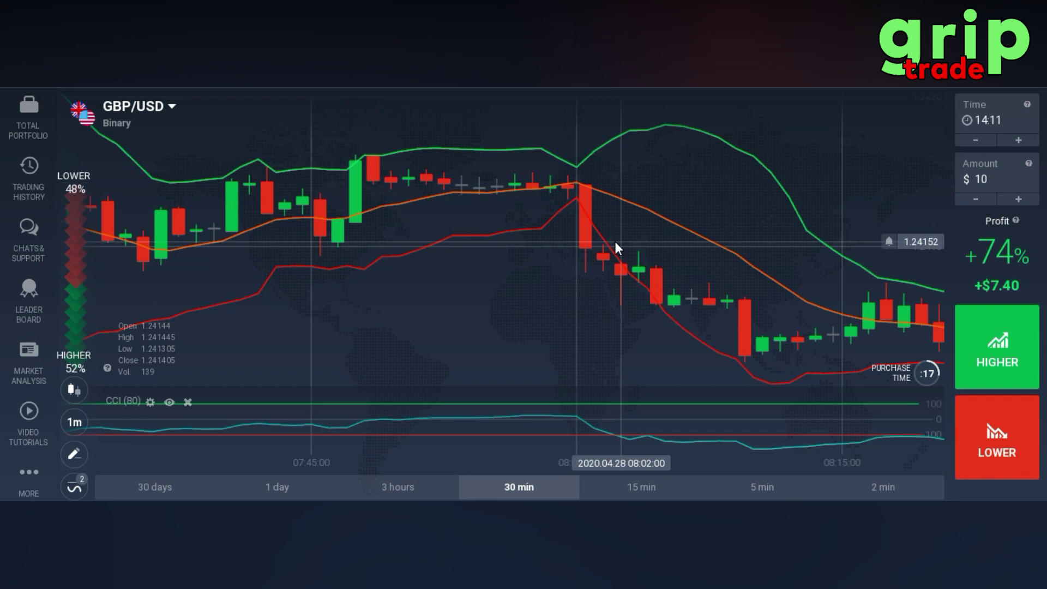
{"action": "left_click_drag", "start_coordinate": [615, 241], "coordinate": [631, 242]}
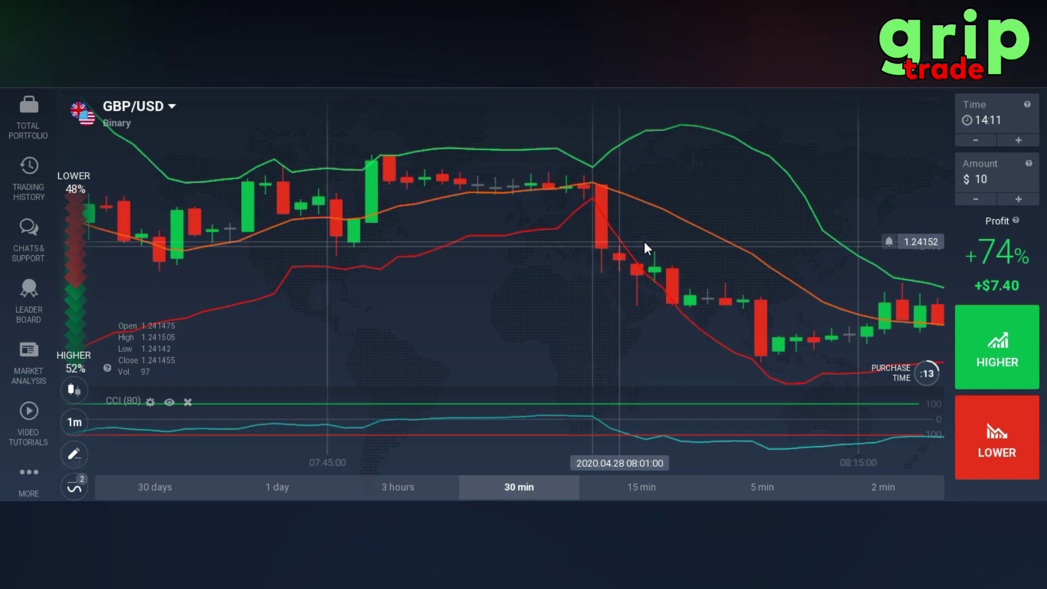
{"action": "mouse_move", "coordinate": [617, 239]}
{"action": "left_mouse_down"}
{"action": "mouse_move", "coordinate": [634, 238]}
{"action": "mouse_move", "coordinate": [610, 238]}
{"action": "left_mouse_up"}
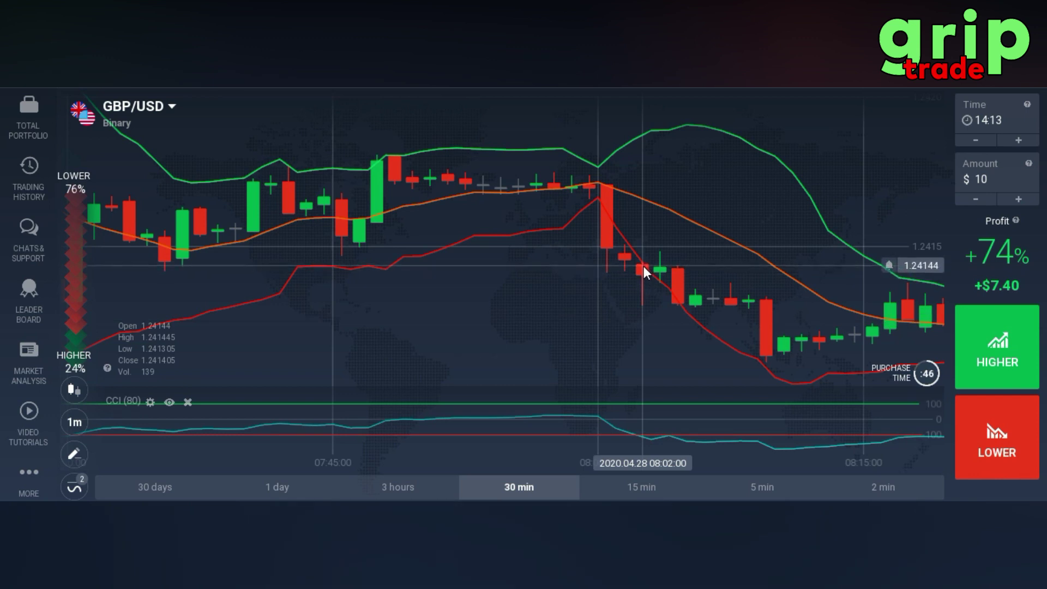
{"action": "left_click_drag", "start_coordinate": [556, 248], "coordinate": [571, 247]}
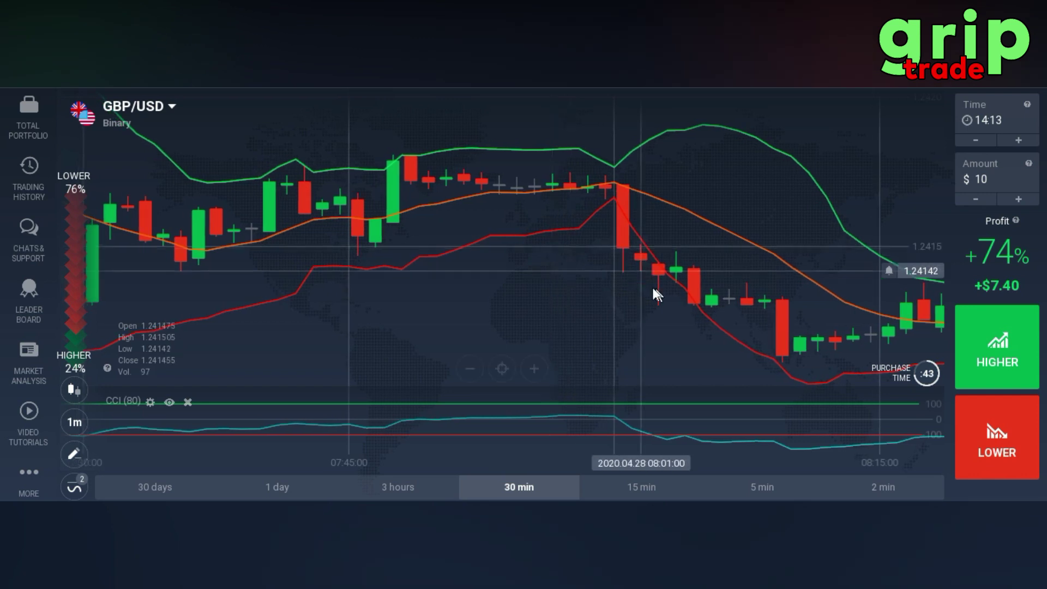
{"action": "left_click_drag", "start_coordinate": [650, 298], "coordinate": [704, 298]}
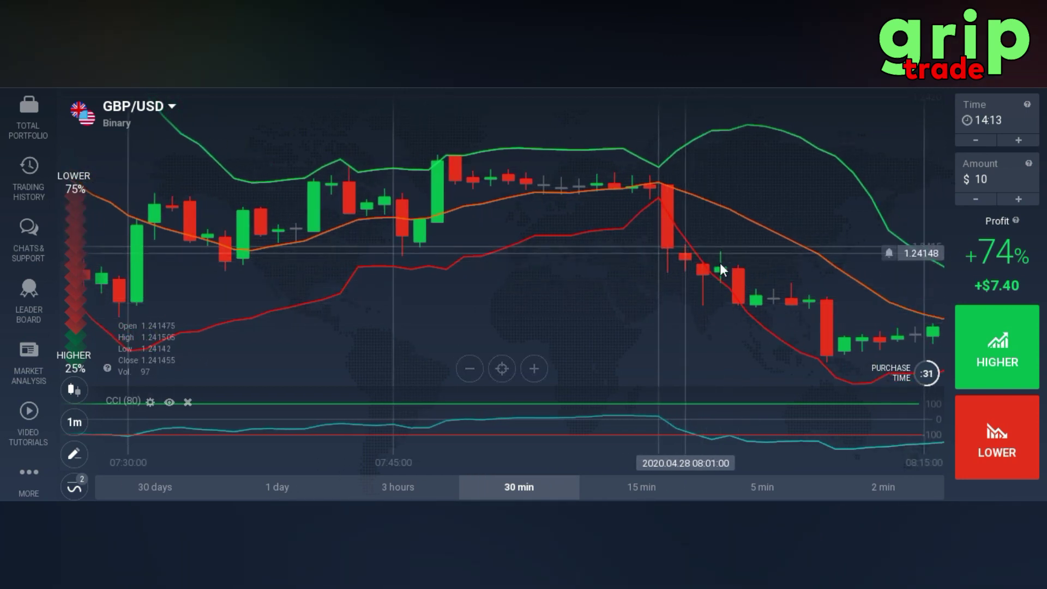
{"action": "mouse_move", "coordinate": [655, 299]}
{"action": "left_mouse_down"}
{"action": "mouse_move", "coordinate": [682, 300]}
{"action": "mouse_move", "coordinate": [650, 284]}
{"action": "mouse_move", "coordinate": [670, 284]}
{"action": "left_mouse_up"}
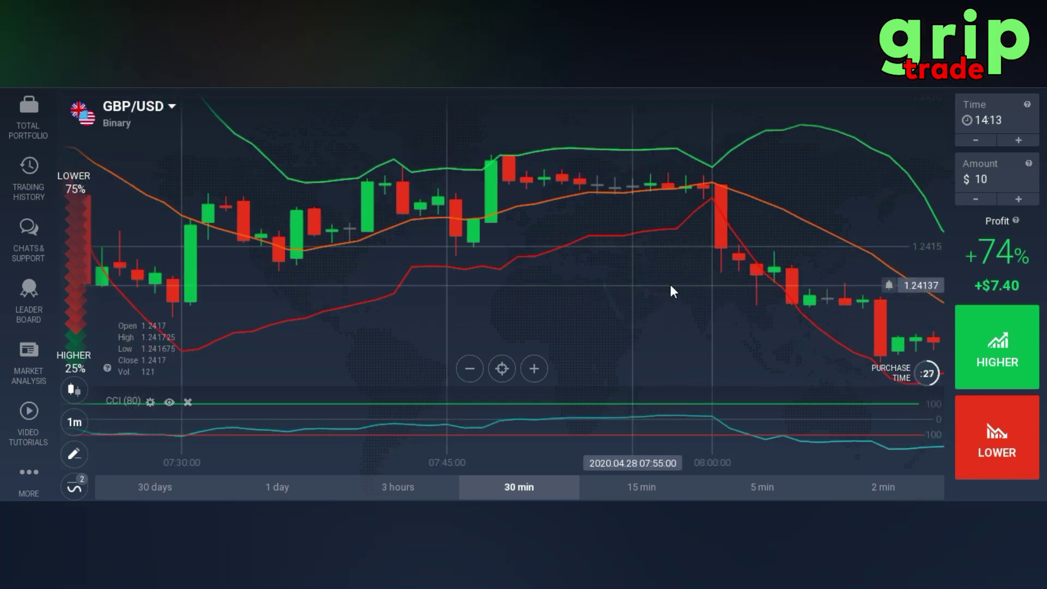
- Examine the GBP/USD candles from 08:00 back to about 06:45 for Bollinger line breakouts with matching CCI level crossings
{"action": "left_click_drag", "start_coordinate": [605, 284], "coordinate": [727, 279]}
{"action": "left_click_drag", "start_coordinate": [599, 267], "coordinate": [665, 266]}
{"action": "left_click_drag", "start_coordinate": [538, 272], "coordinate": [596, 269]}
{"action": "left_click_drag", "start_coordinate": [527, 275], "coordinate": [633, 269]}
{"action": "left_click_drag", "start_coordinate": [550, 254], "coordinate": [595, 252]}
{"action": "left_click_drag", "start_coordinate": [491, 263], "coordinate": [556, 256]}
{"action": "left_click_drag", "start_coordinate": [491, 260], "coordinate": [573, 252]}
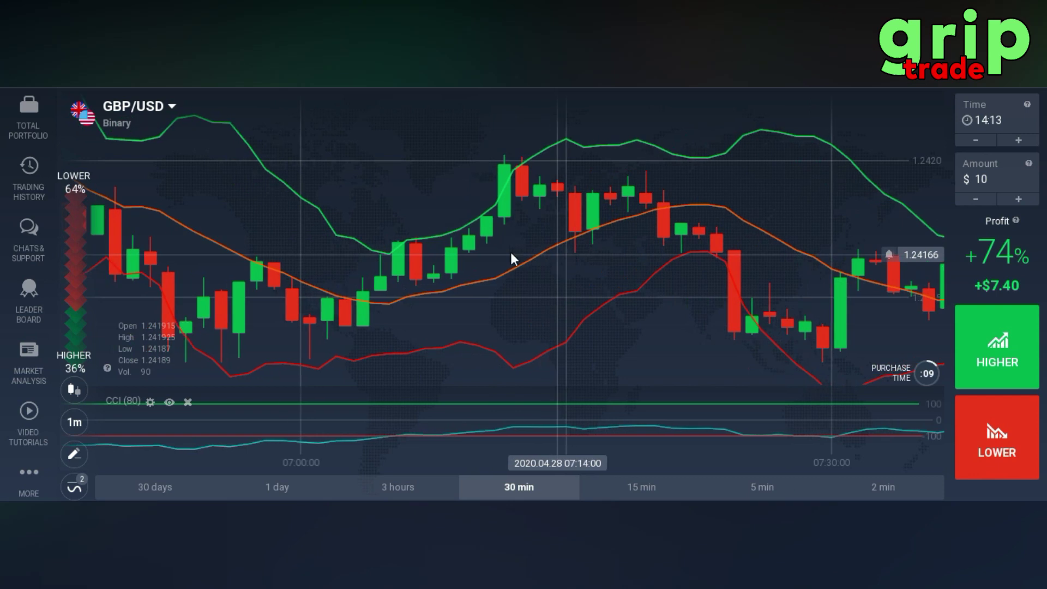
{"action": "left_click_drag", "start_coordinate": [427, 258], "coordinate": [477, 249]}
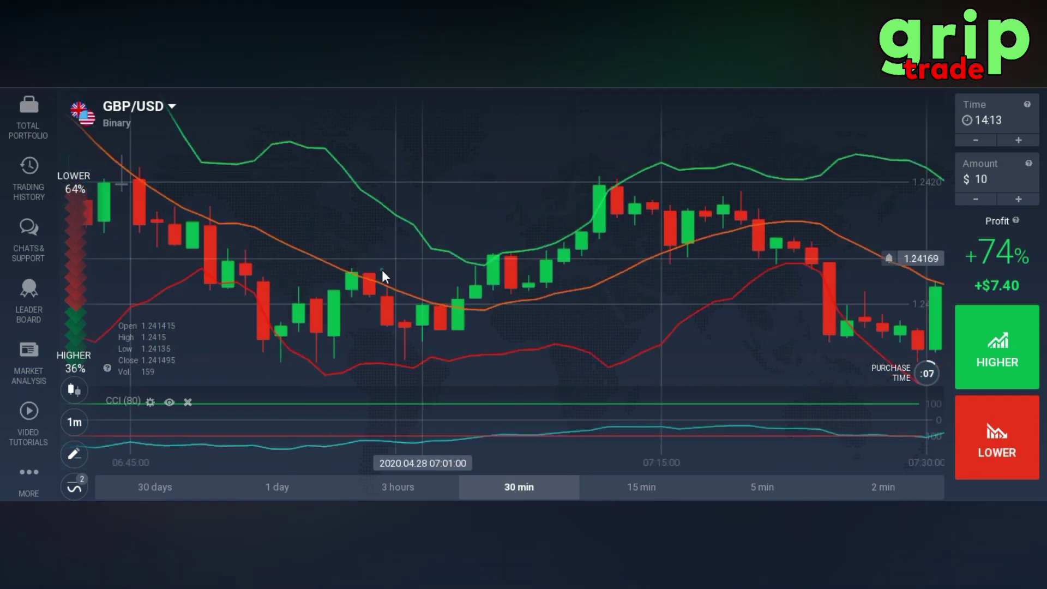
{"action": "left_click_drag", "start_coordinate": [382, 270], "coordinate": [448, 263]}
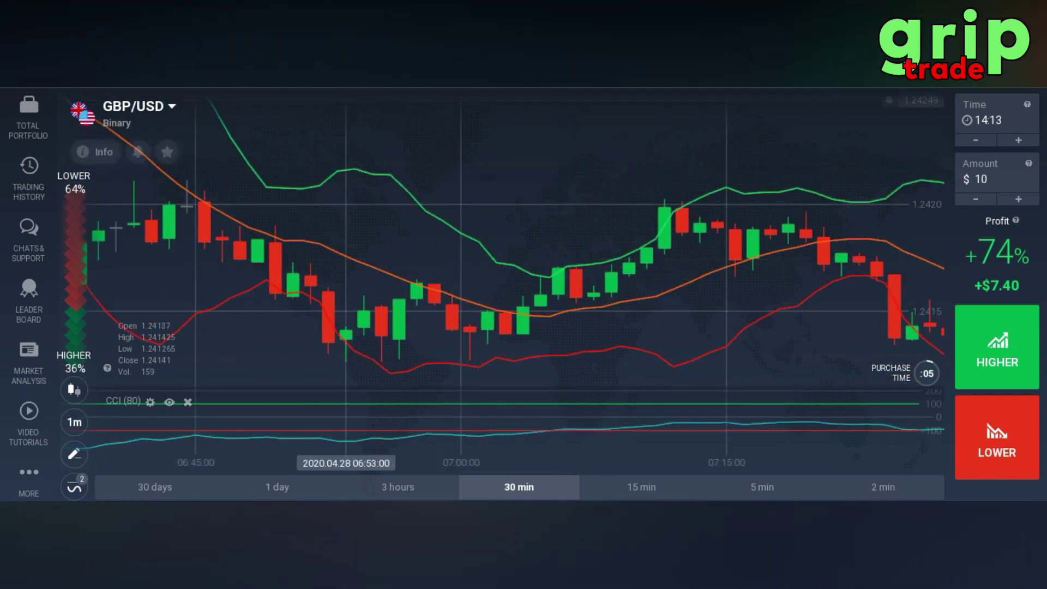
- Switch the chart to the EUR/USD binary option
{"action": "left_click", "coordinate": [318, 83]}
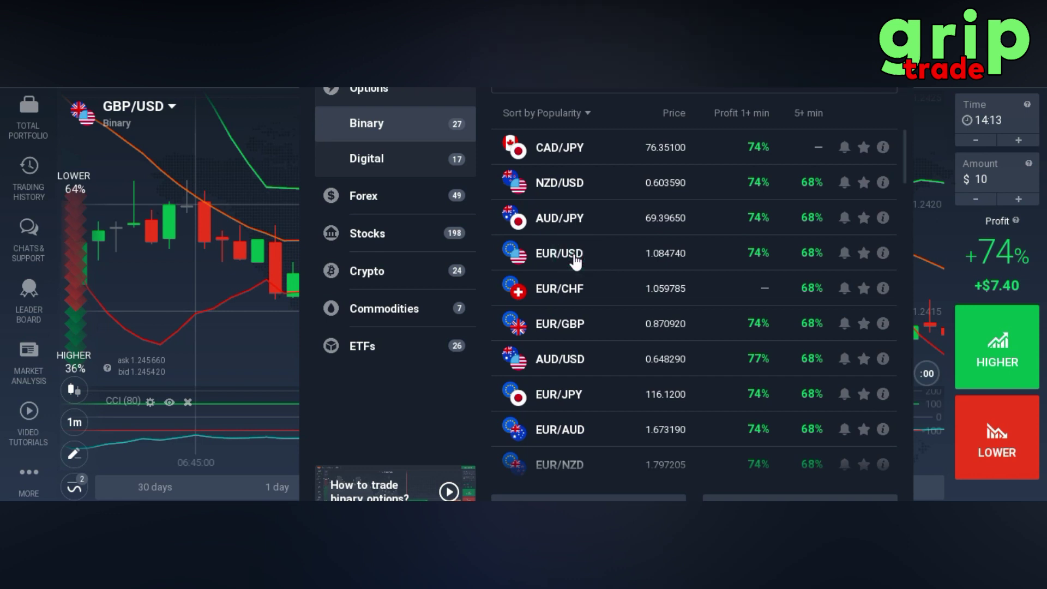
{"action": "left_click", "coordinate": [596, 256]}
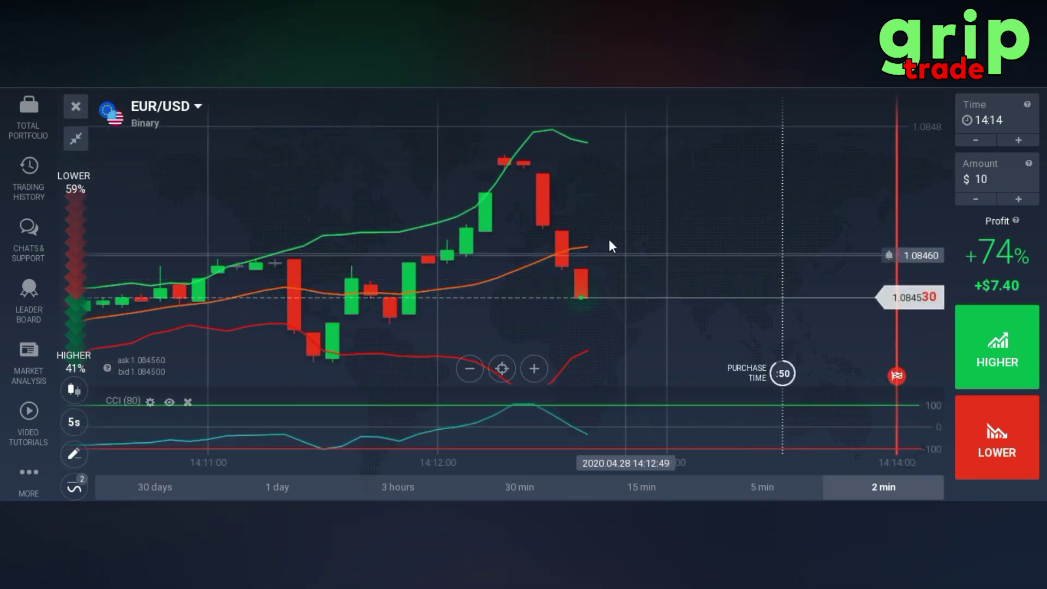
- Examine the EUR/USD candles back to about 14:07, comparing the drop around 14:08 with the lower Bollinger line and the CCI -100 level
{"action": "left_click_drag", "start_coordinate": [606, 234], "coordinate": [661, 234]}
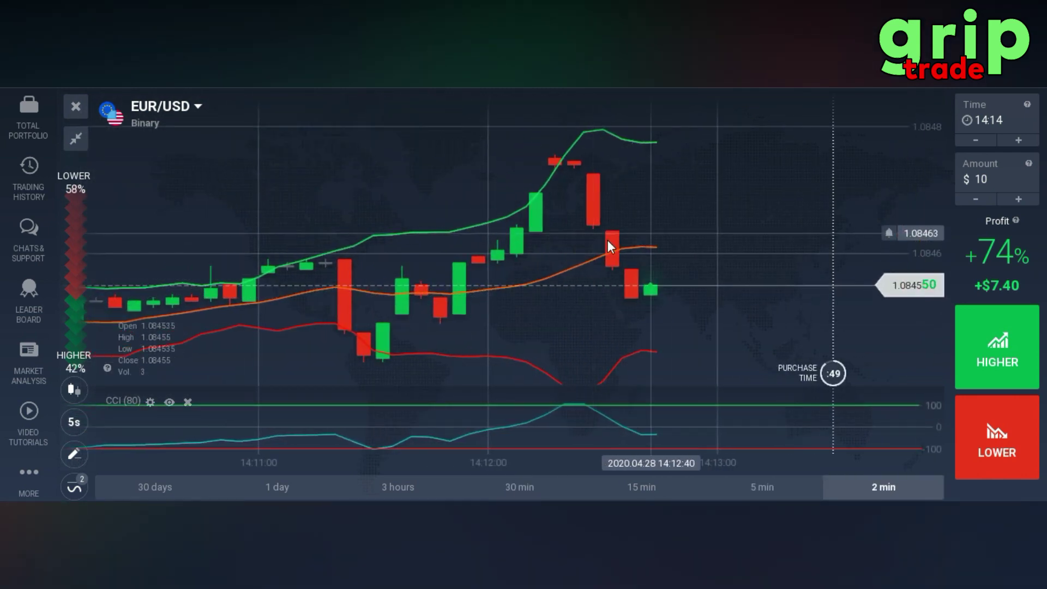
{"action": "left_click_drag", "start_coordinate": [543, 245], "coordinate": [643, 236]}
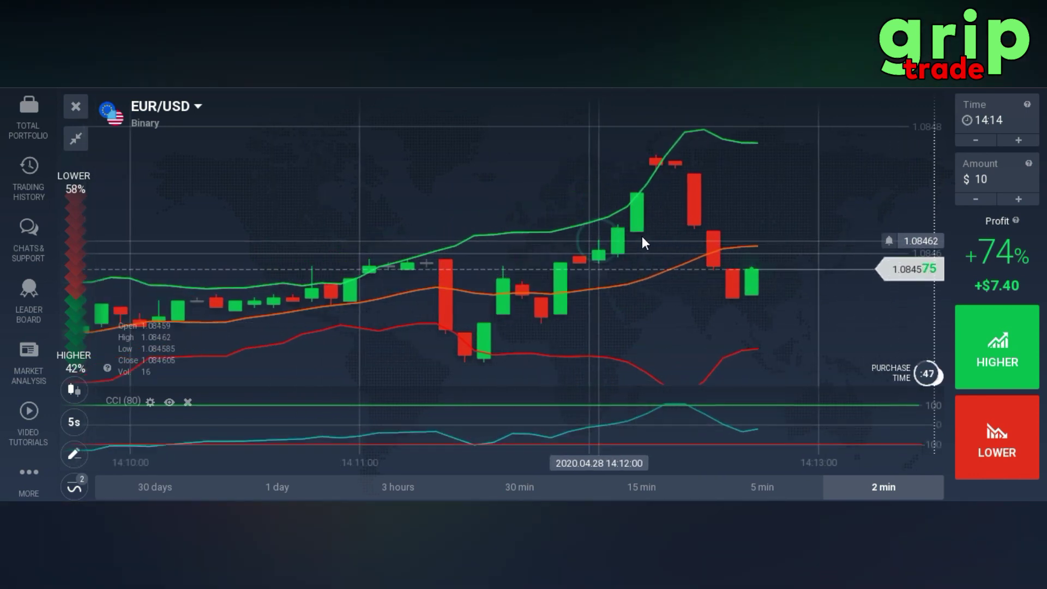
{"action": "left_click_drag", "start_coordinate": [533, 258], "coordinate": [669, 250]}
{"action": "left_click_drag", "start_coordinate": [563, 242], "coordinate": [642, 235]}
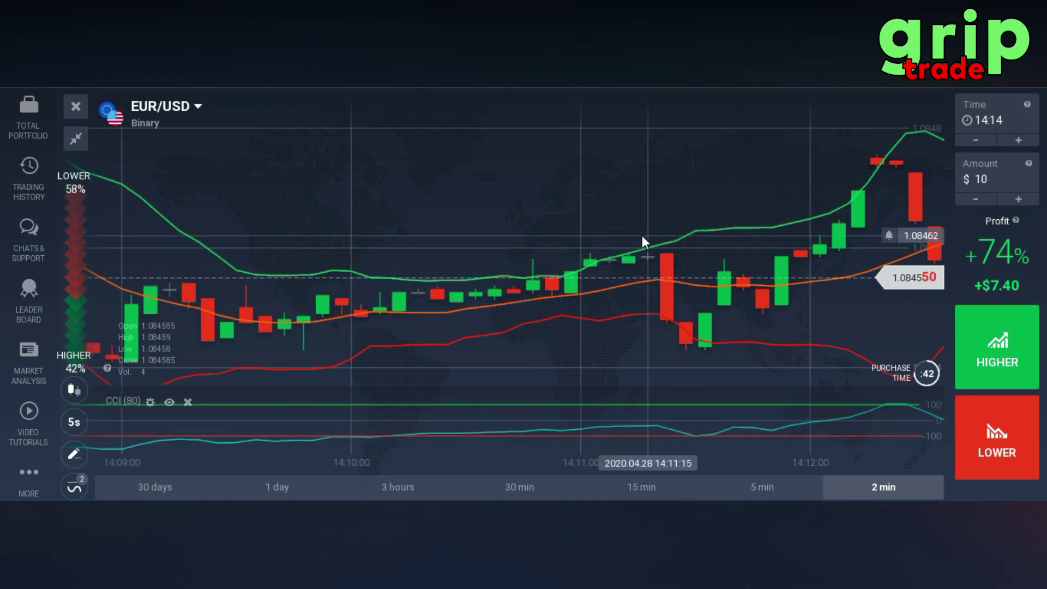
{"action": "left_click_drag", "start_coordinate": [565, 238], "coordinate": [630, 238]}
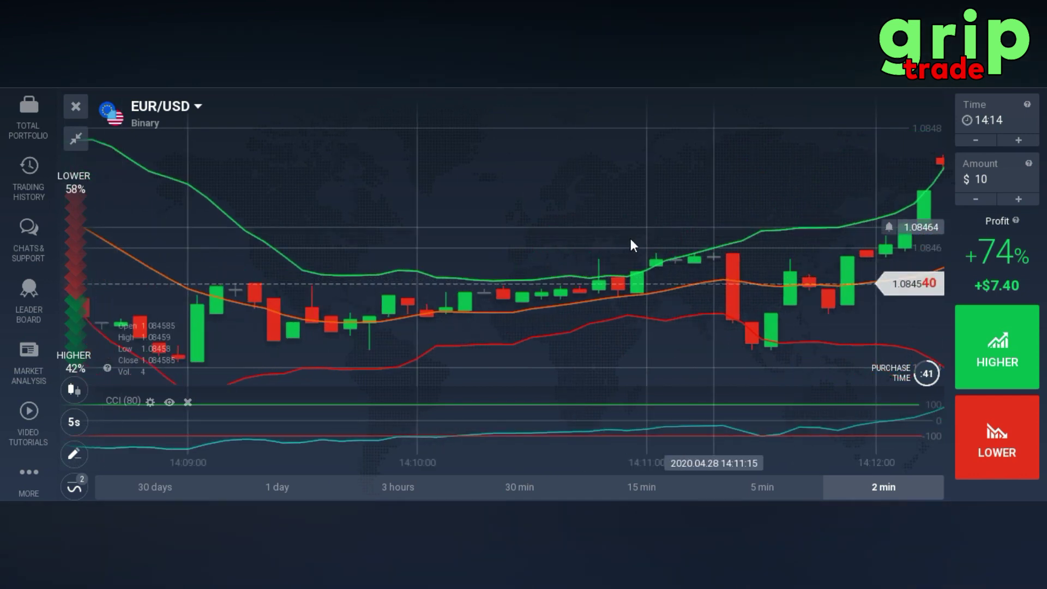
{"action": "left_click_drag", "start_coordinate": [500, 259], "coordinate": [608, 257]}
{"action": "left_click_drag", "start_coordinate": [486, 241], "coordinate": [573, 250]}
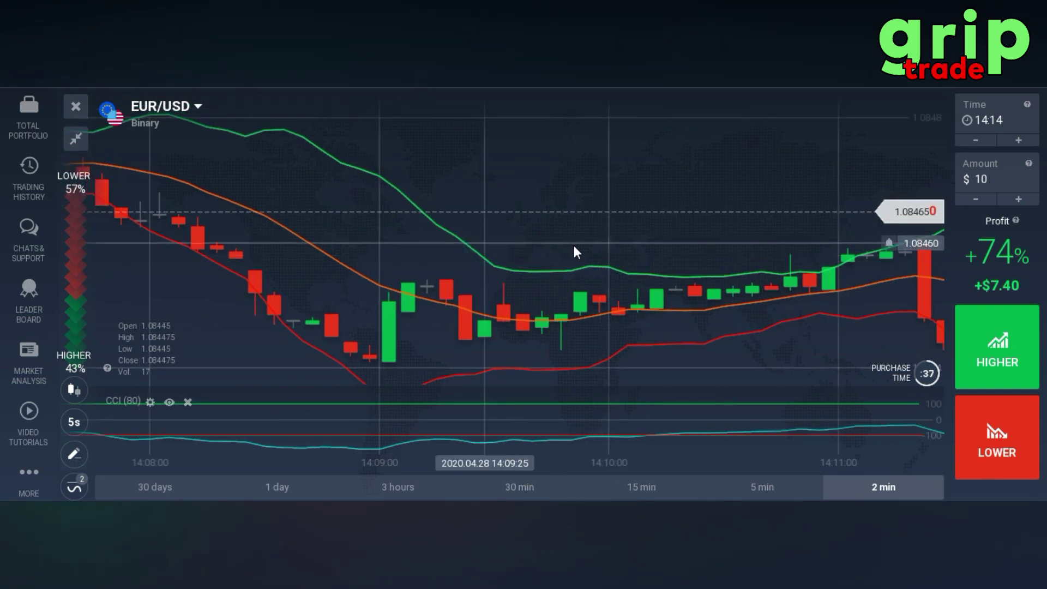
{"action": "left_click_drag", "start_coordinate": [462, 242], "coordinate": [500, 242]}
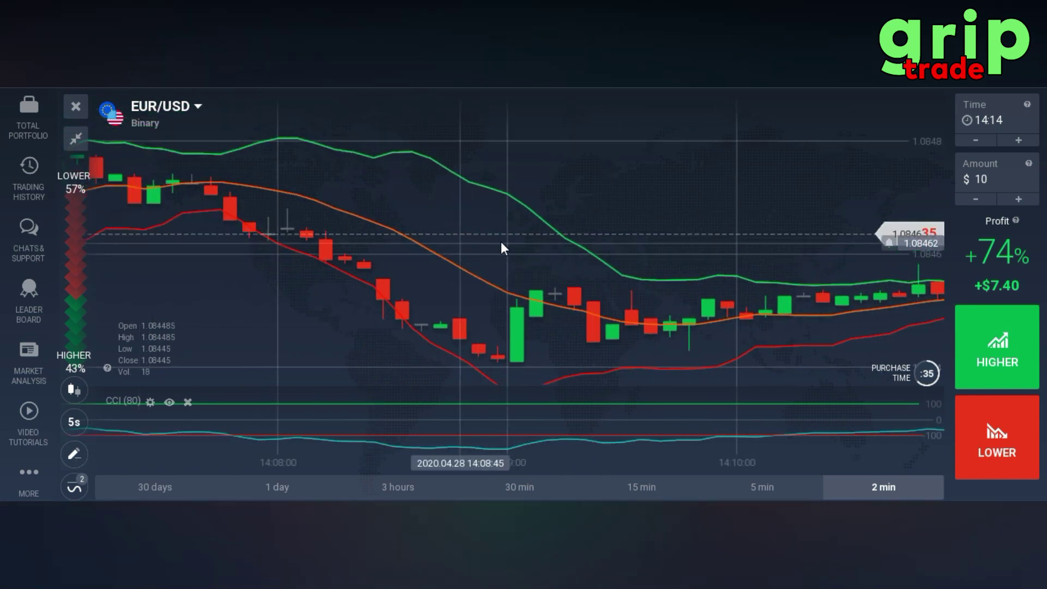
{"action": "left_click_drag", "start_coordinate": [377, 241], "coordinate": [522, 249]}
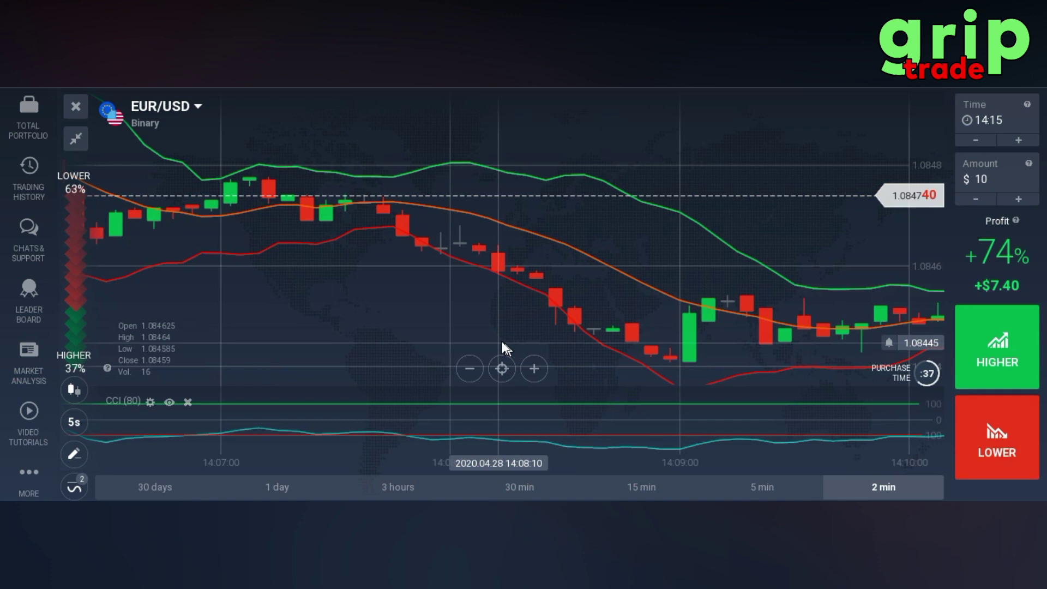
- Examine the price drop around 14:06:00 against the lower Bollinger line and the CCI -100 level
{"action": "left_click_drag", "start_coordinate": [435, 295], "coordinate": [632, 292]}
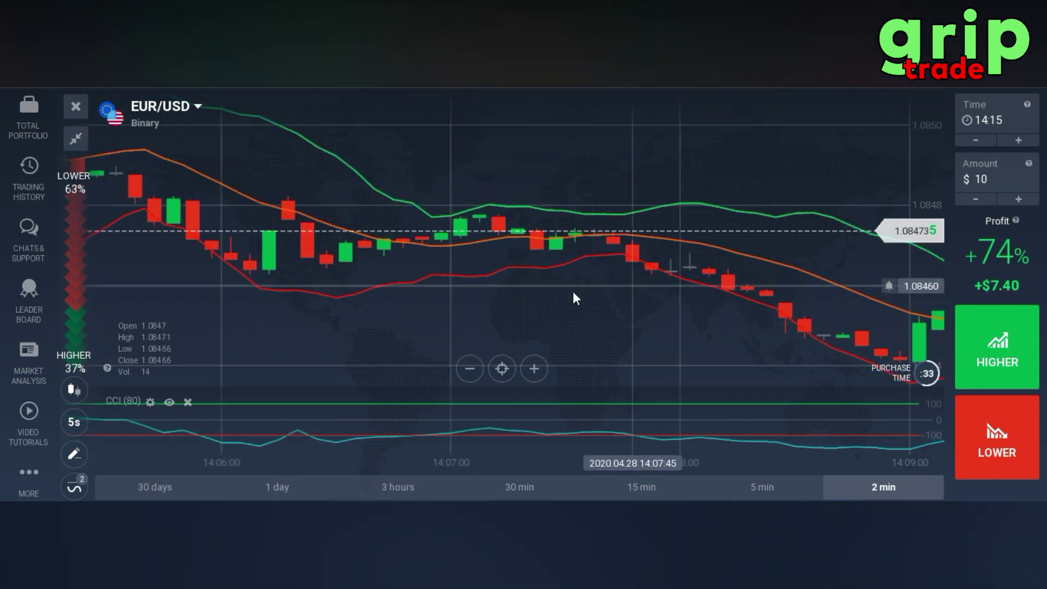
{"action": "left_click_drag", "start_coordinate": [560, 291], "coordinate": [665, 300]}
{"action": "left_click_drag", "start_coordinate": [547, 300], "coordinate": [566, 296]}
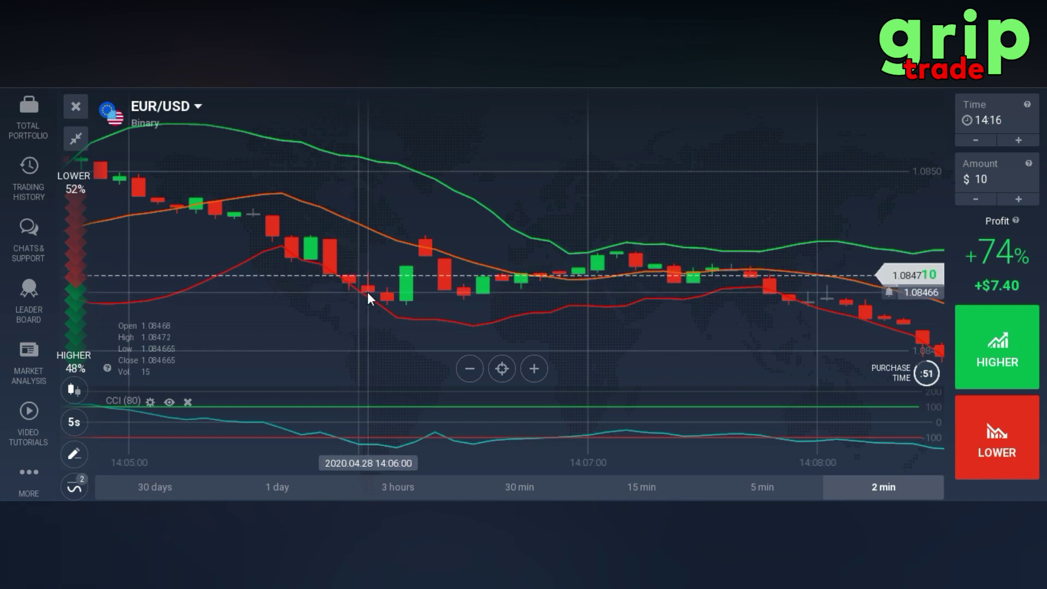
{"action": "left_click_drag", "start_coordinate": [368, 293], "coordinate": [567, 278]}
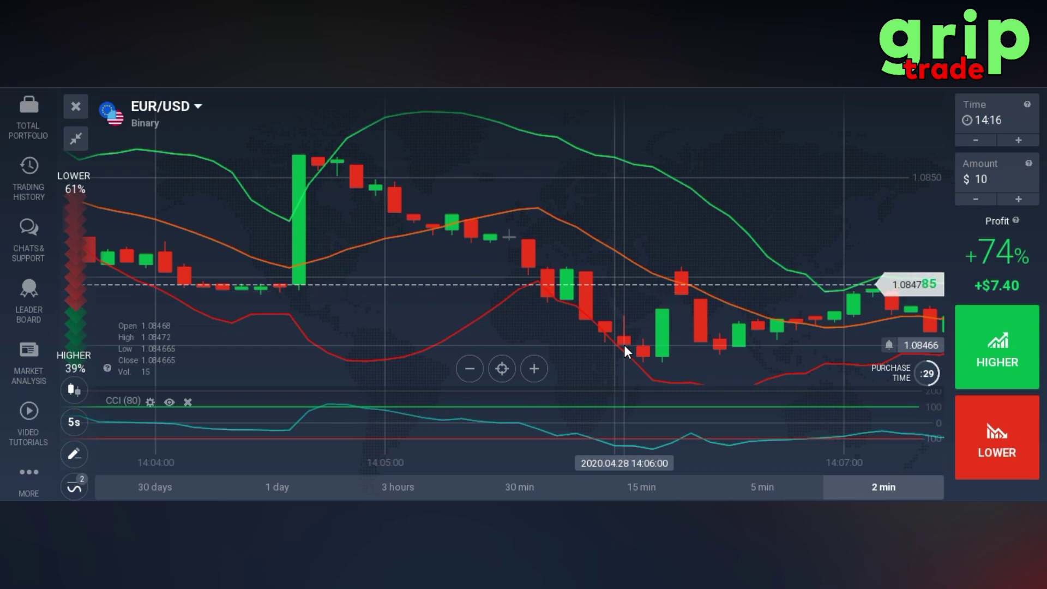
- Examine the price rises around 14:04:30 and 14:02:05 against the upper Bollinger line and the CCI 100 level
{"action": "left_click_drag", "start_coordinate": [477, 313], "coordinate": [710, 288]}
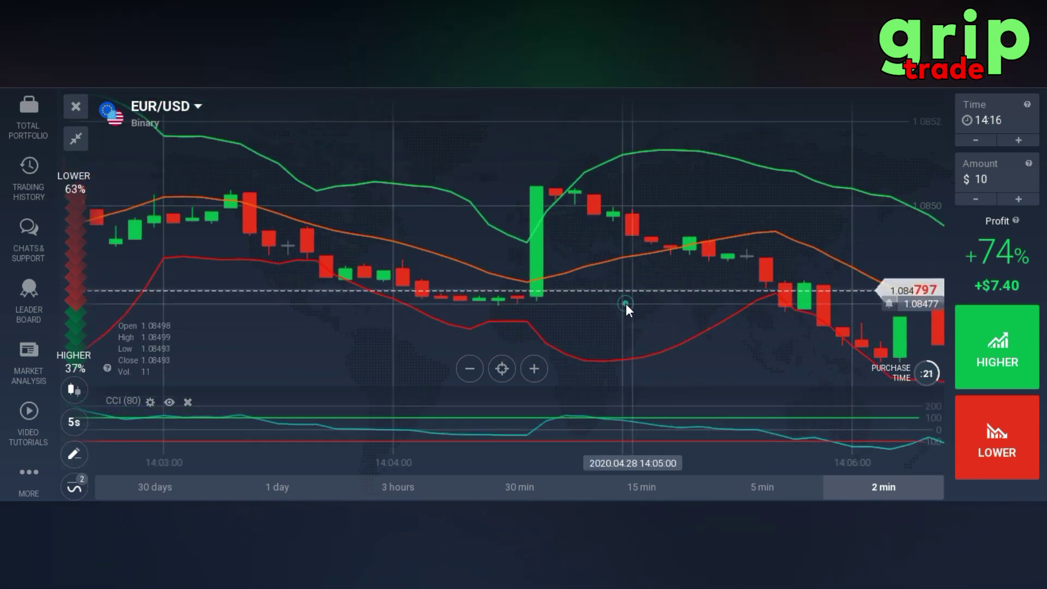
{"action": "left_click_drag", "start_coordinate": [649, 307], "coordinate": [661, 304]}
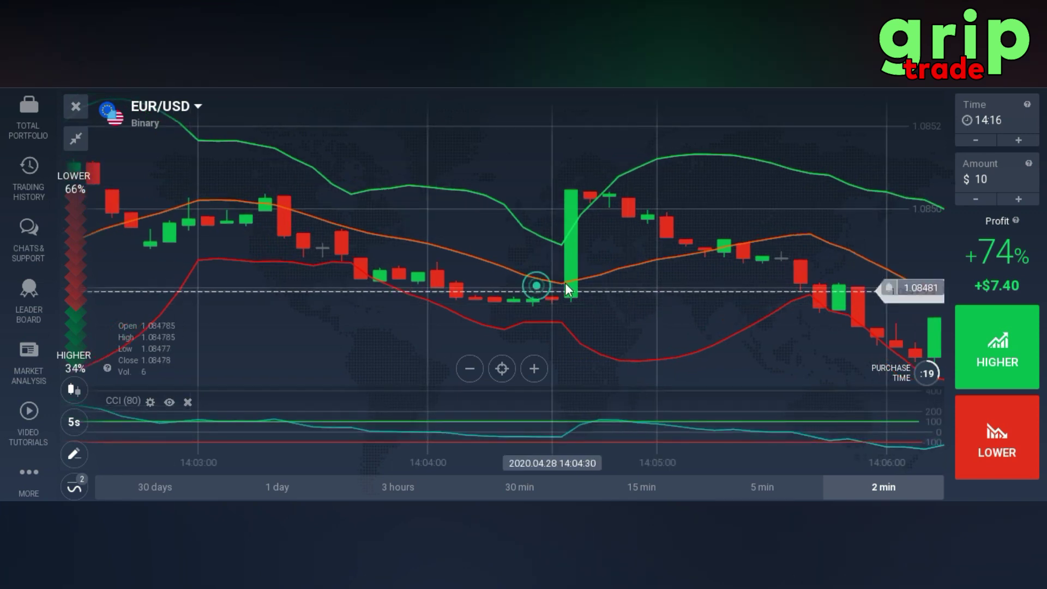
{"action": "left_click_drag", "start_coordinate": [458, 280], "coordinate": [620, 279]}
{"action": "left_click", "coordinate": [544, 284]}
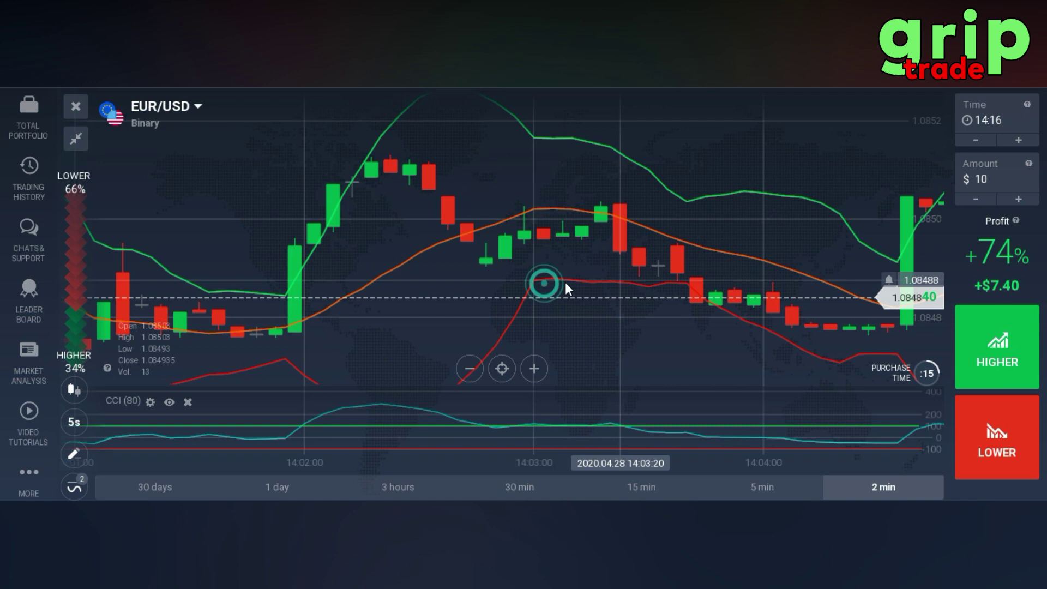
{"action": "left_click_drag", "start_coordinate": [483, 291], "coordinate": [566, 290]}
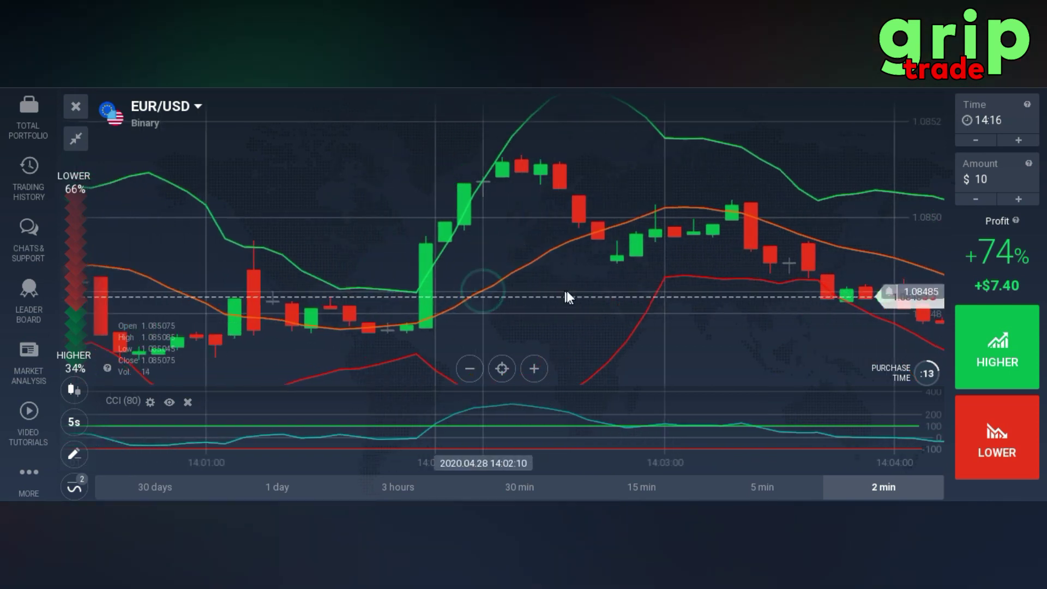
{"action": "left_click_drag", "start_coordinate": [478, 280], "coordinate": [638, 274]}
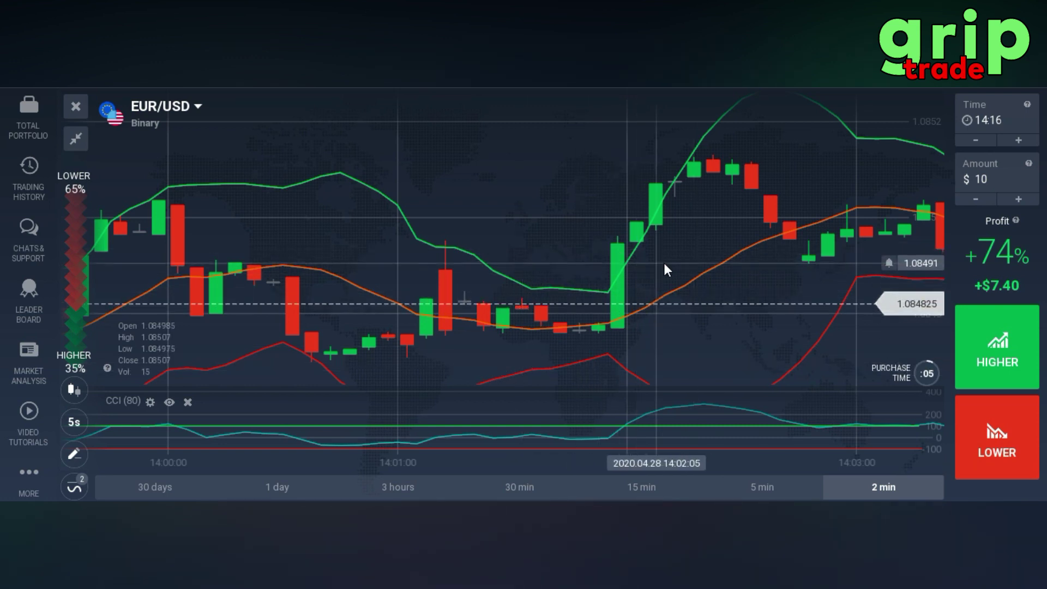
{"action": "left_click", "coordinate": [756, 268]}
{"action": "left_click_drag", "start_coordinate": [701, 269], "coordinate": [601, 260]}
{"action": "left_click_drag", "start_coordinate": [710, 264], "coordinate": [634, 261]}
{"action": "left_click_drag", "start_coordinate": [762, 269], "coordinate": [601, 289]}
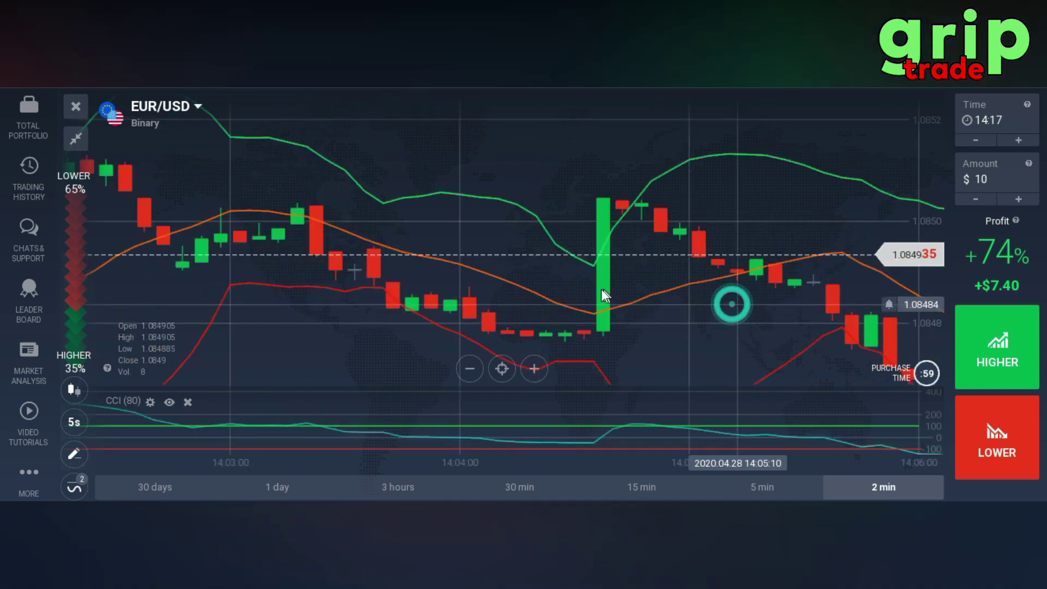
{"action": "left_click_drag", "start_coordinate": [778, 297], "coordinate": [664, 297]}
{"action": "left_click_drag", "start_coordinate": [578, 314], "coordinate": [406, 453]}
- Set the EUR/USD chart's visible range to 30 min and its candle time period to 1 minute
{"action": "left_click", "coordinate": [279, 488]}
{"action": "scroll", "coordinate": [652, 344], "scroll_direction": "down", "scroll_amount": 5}
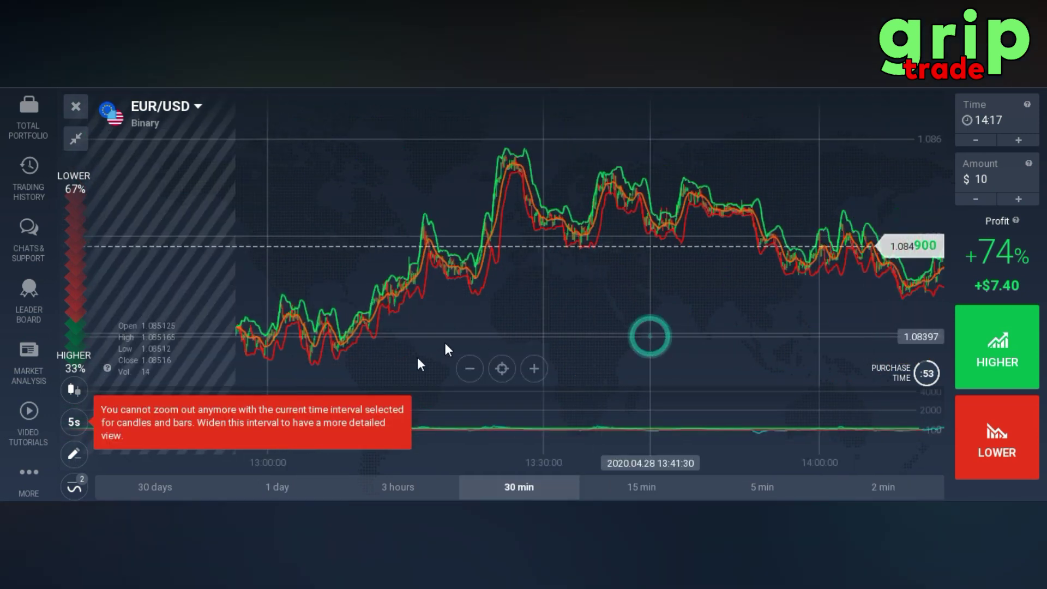
{"action": "left_click_drag", "start_coordinate": [604, 322], "coordinate": [491, 334]}
{"action": "left_click", "coordinate": [516, 486]}
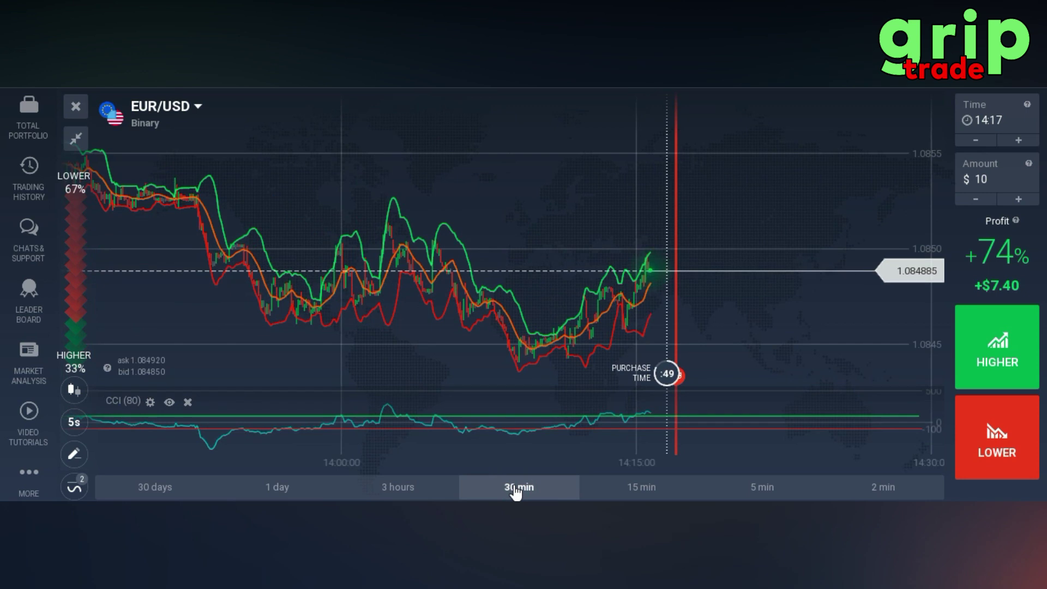
{"action": "left_click", "coordinate": [75, 423]}
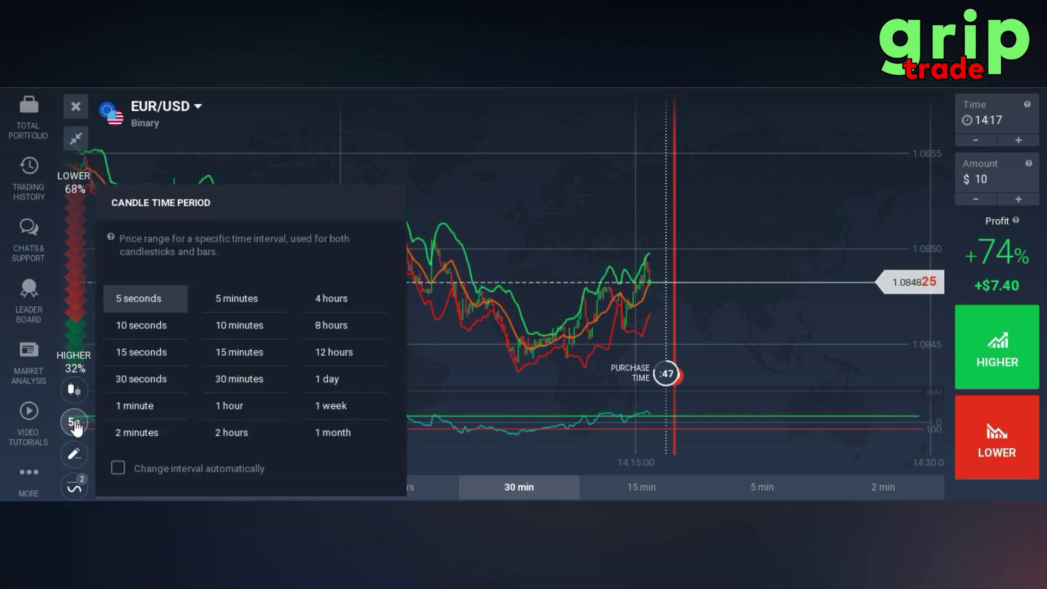
{"action": "left_click", "coordinate": [137, 410]}
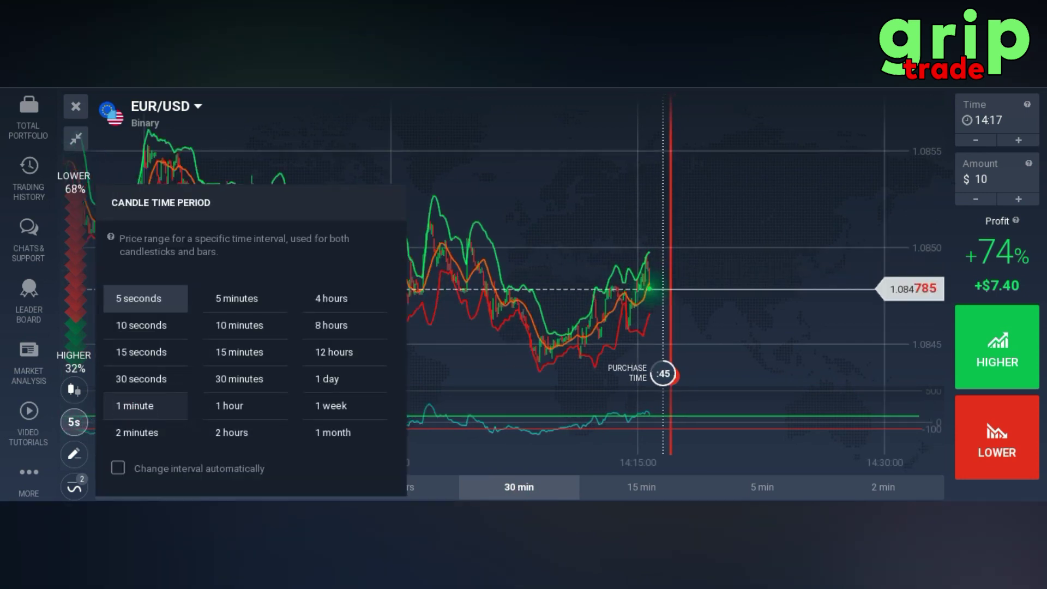